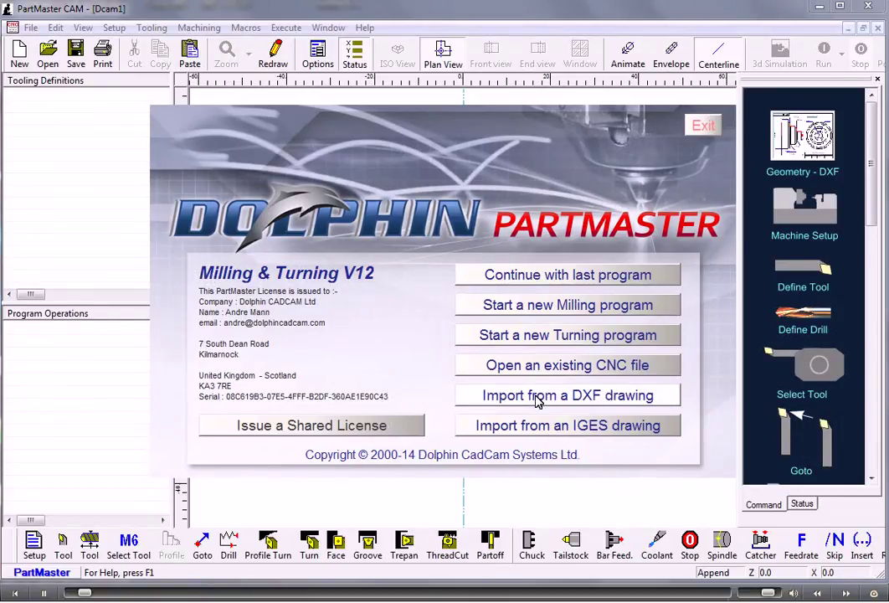
Start a DXF import and open the CNC PROFILE only.dxf drawing.
left_click(538, 401)
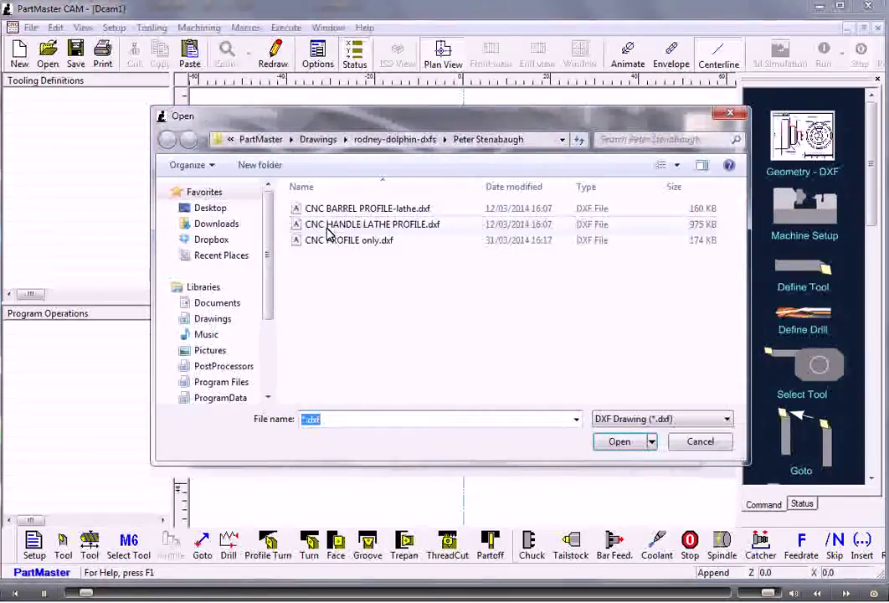
left_click(335, 240)
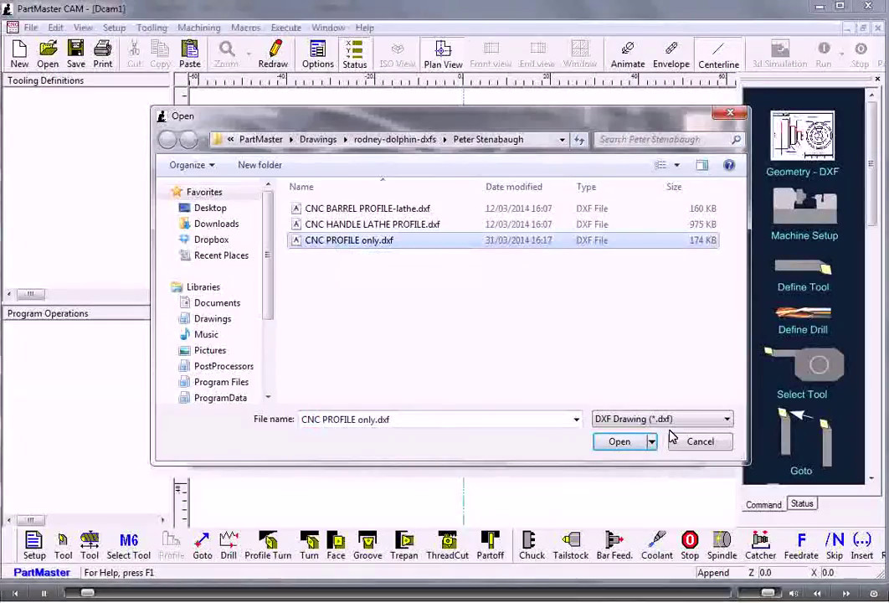
left_click(629, 442)
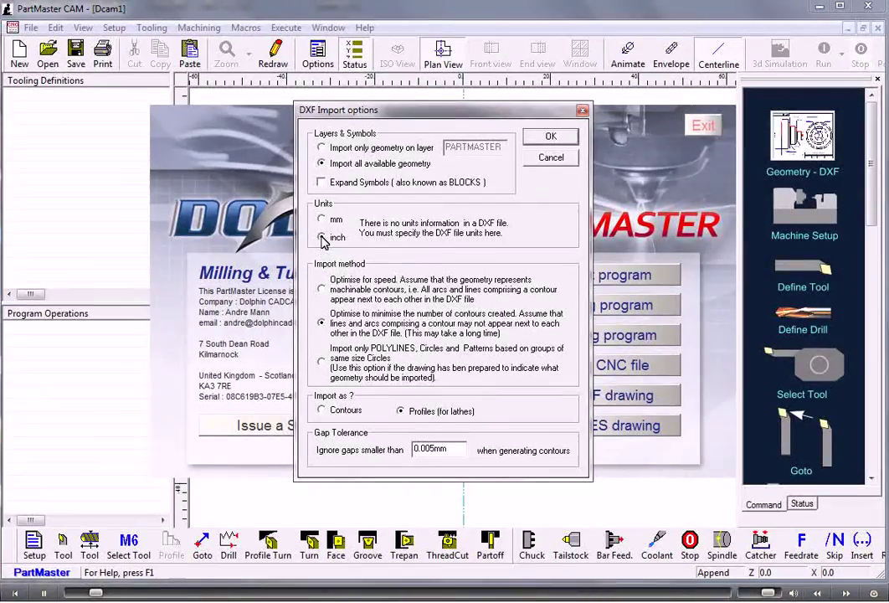
Switch the DXF import units to inches and confirm to load the profile.
left_click(323, 238)
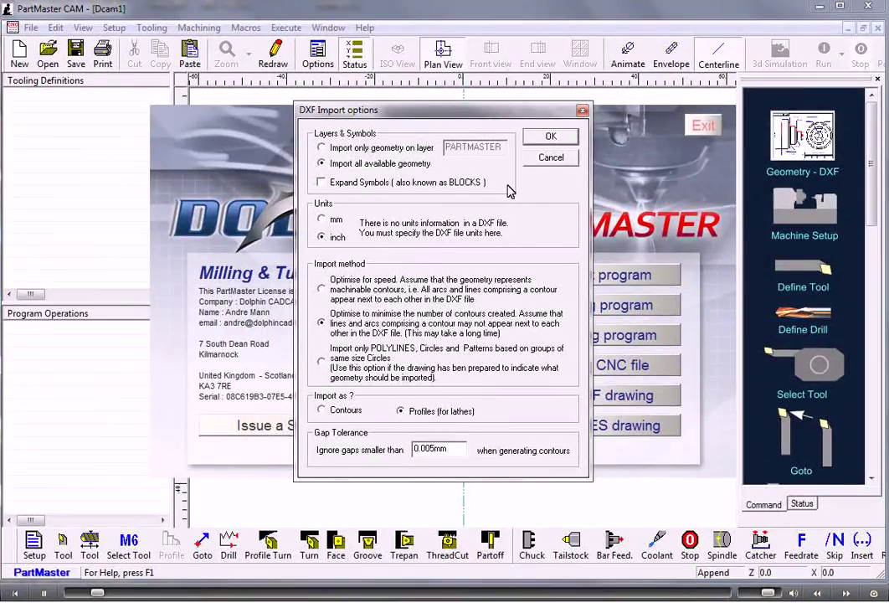
left_click(544, 136)
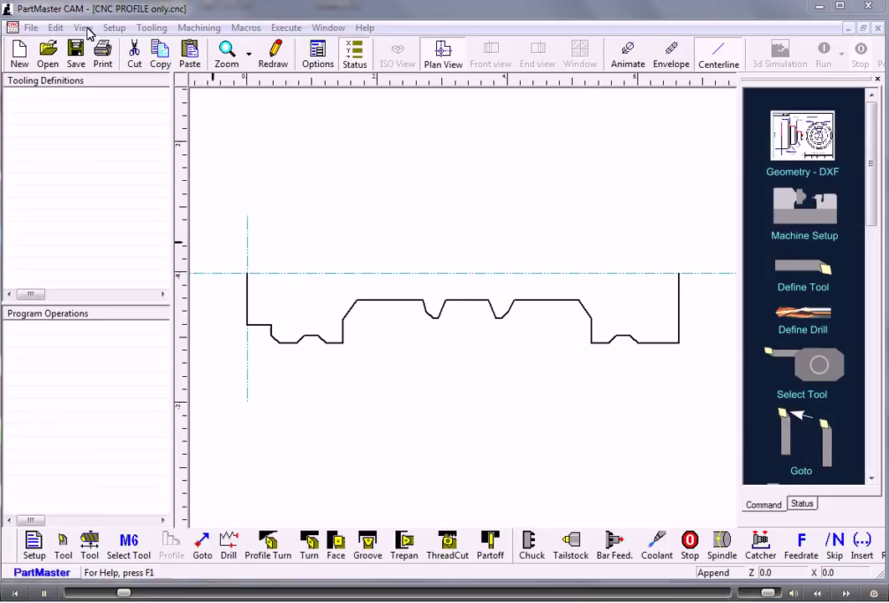
In Geometry Info, change the Con_0 contour's type to Profile.
left_click(82, 28)
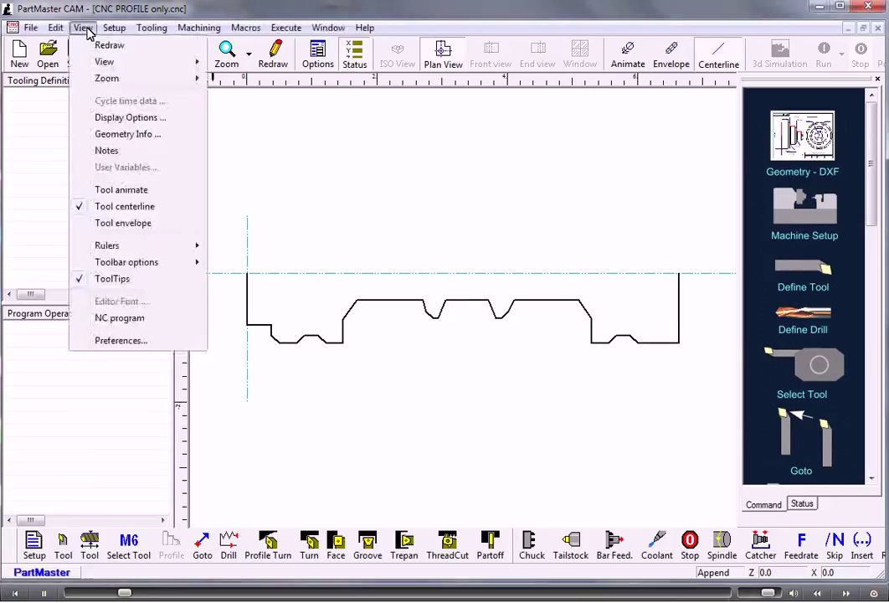
left_click(129, 136)
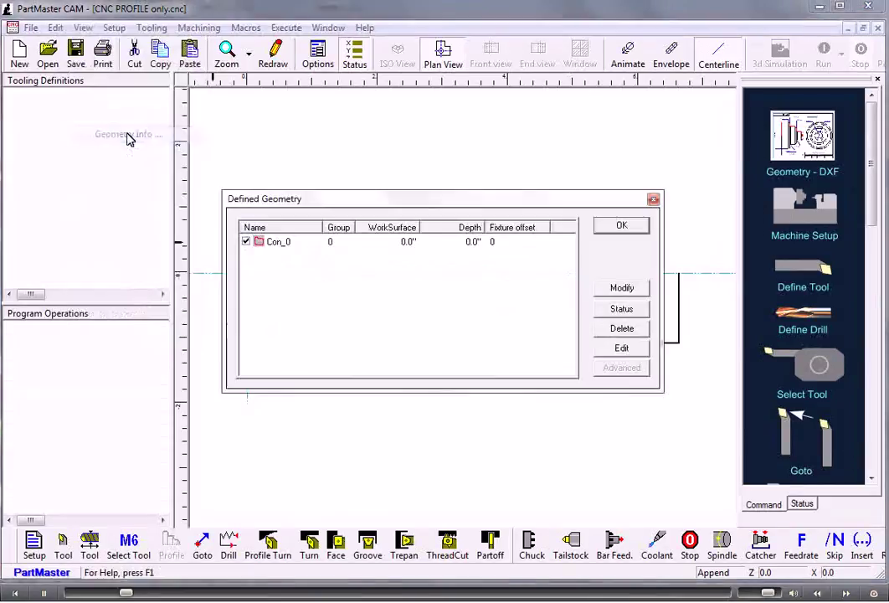
left_click(276, 242)
left_click(622, 287)
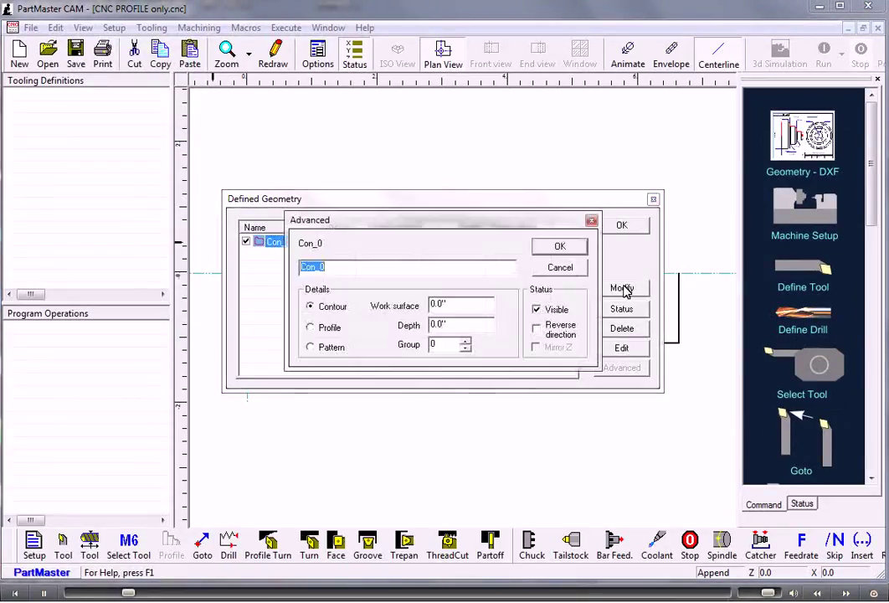
left_click(326, 331)
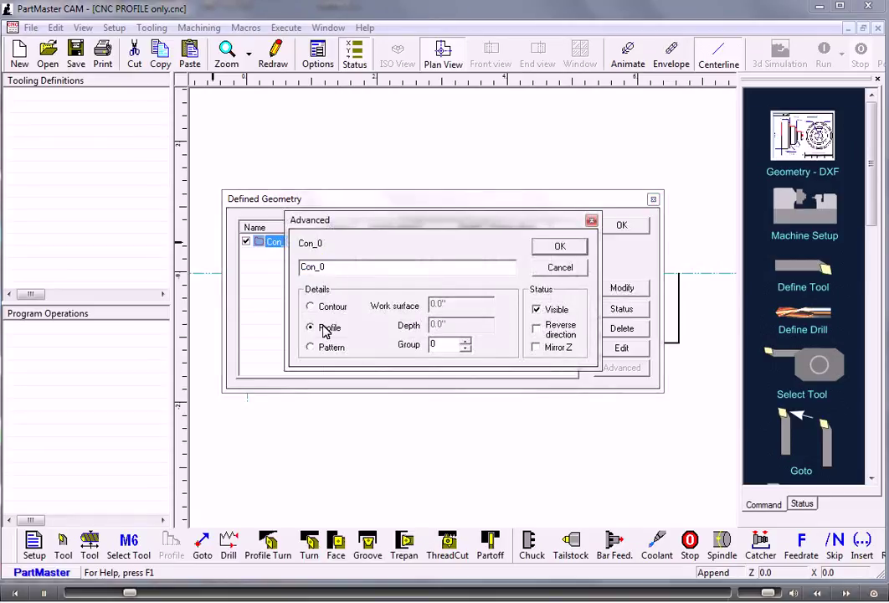
left_click(558, 248)
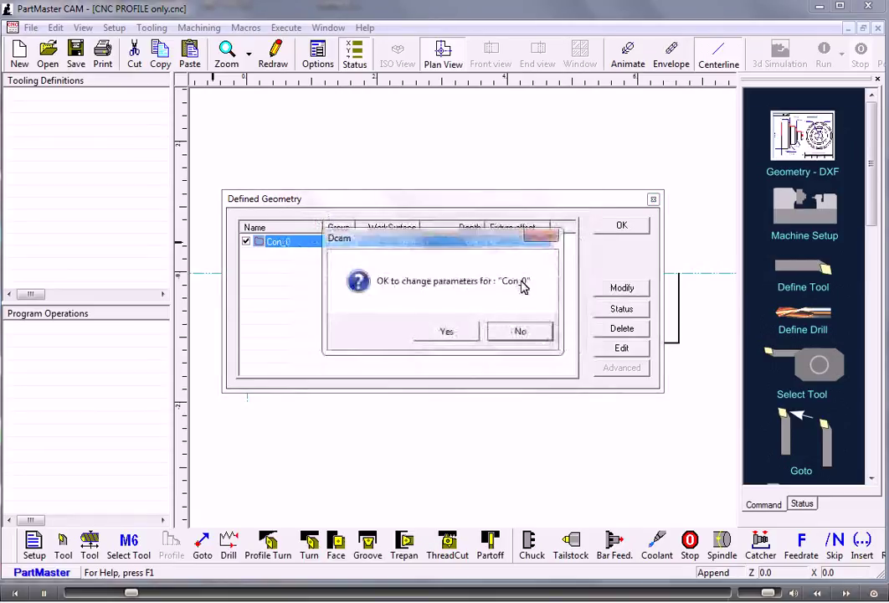
left_click(461, 335)
left_click(612, 227)
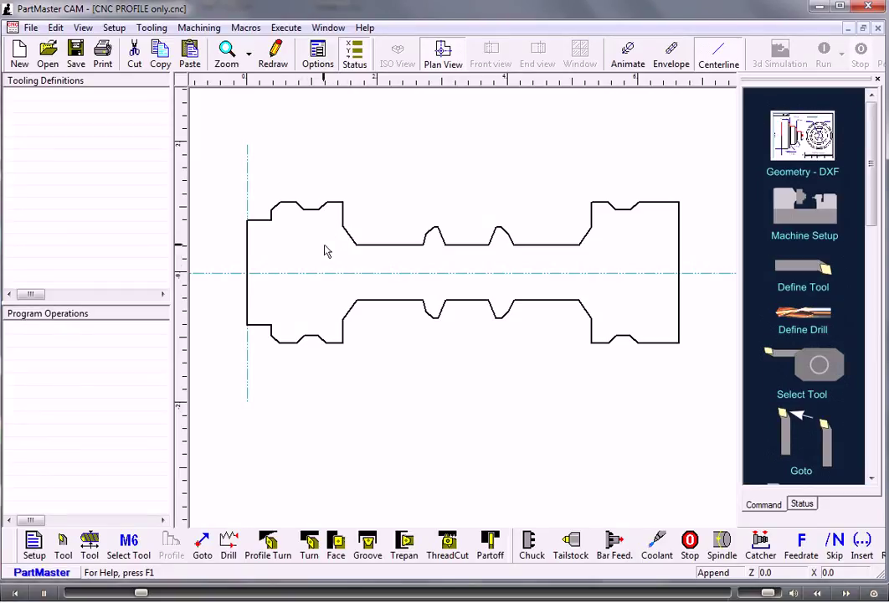
Turn on Enhance profiles (Turning only) in the display options.
key("ctrl+d")
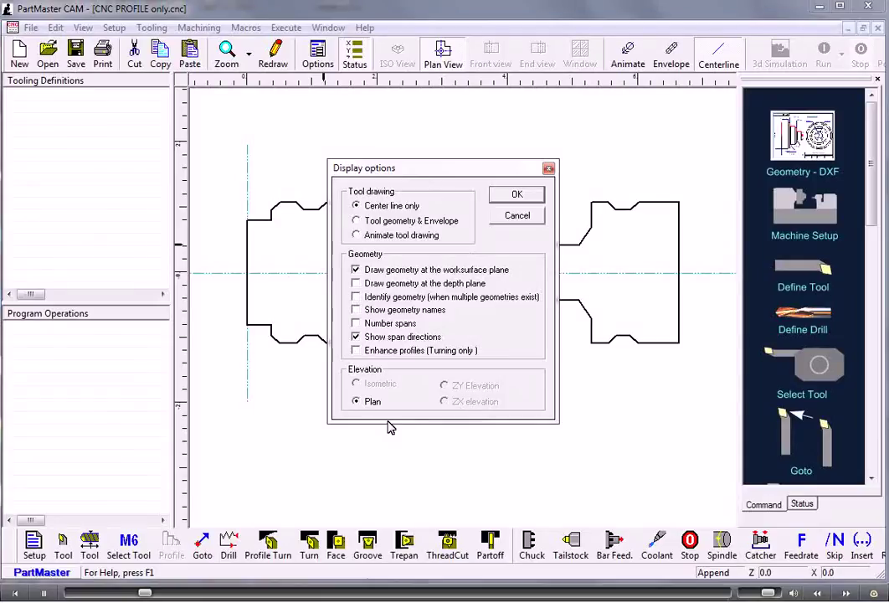
left_click(355, 350)
left_click(516, 194)
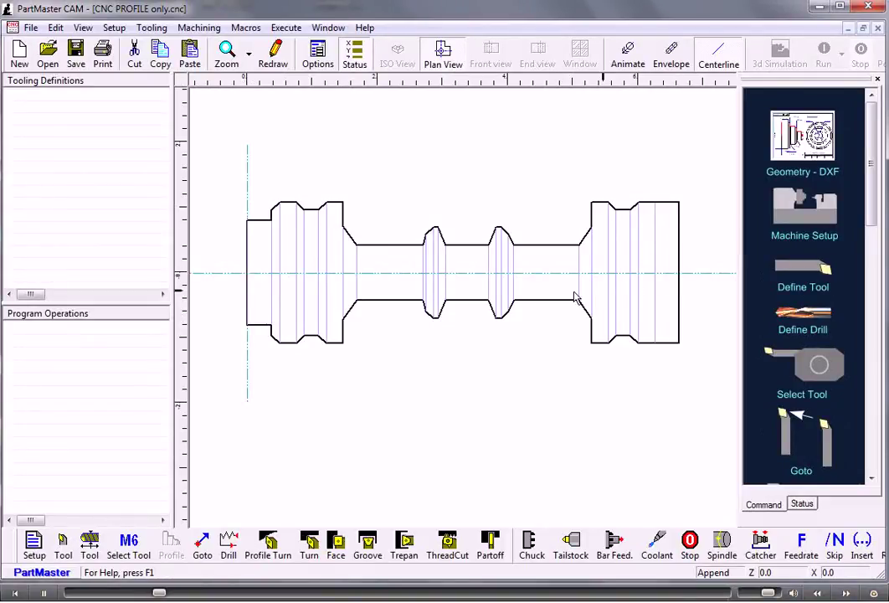
Snap the program origin to the part's right end (Z 6.6305, X 0) and align the geometry.
left_click(34, 544)
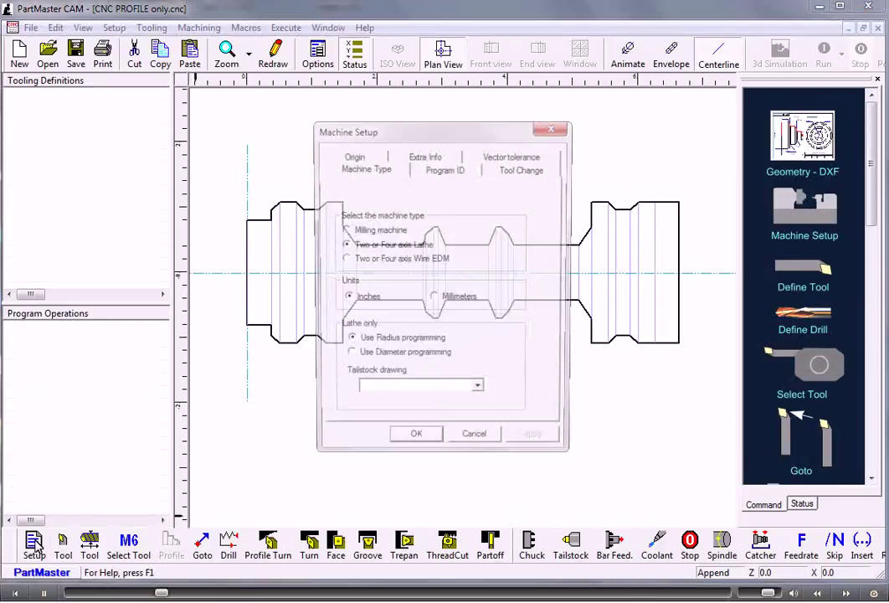
left_click(355, 158)
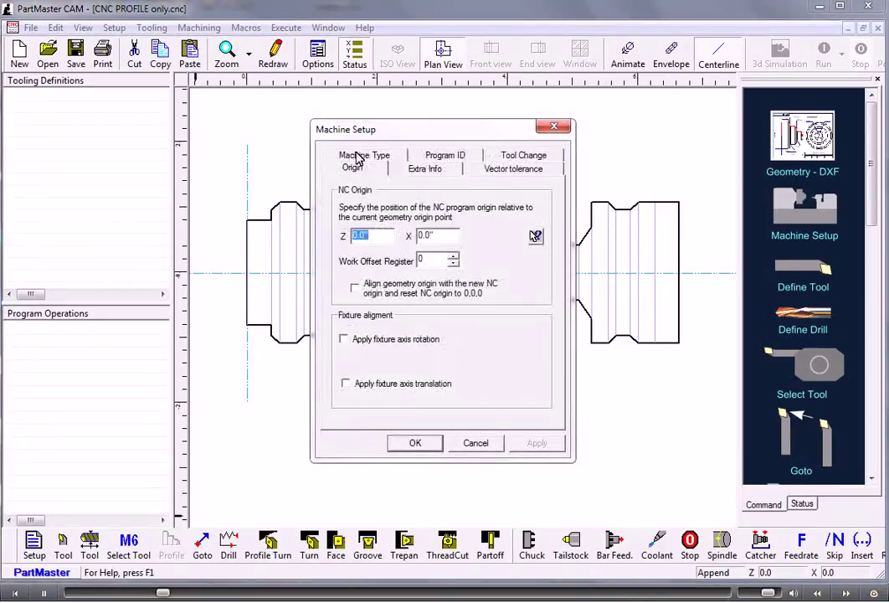
left_click(536, 239)
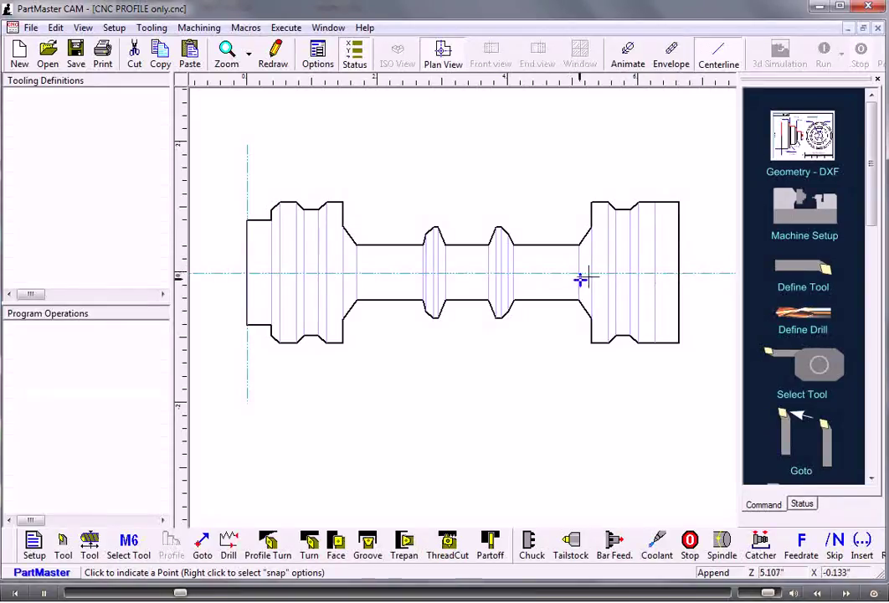
right_click(604, 273)
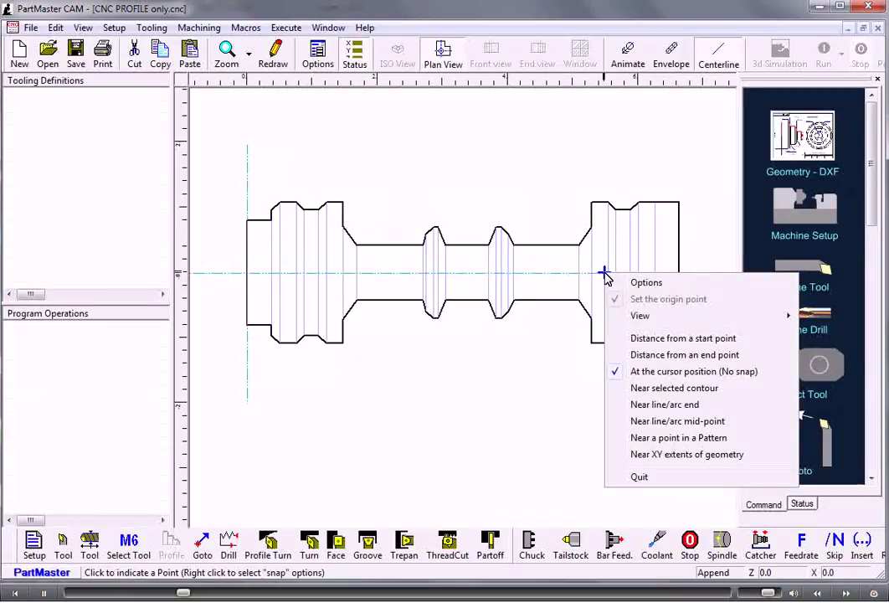
left_click(652, 406)
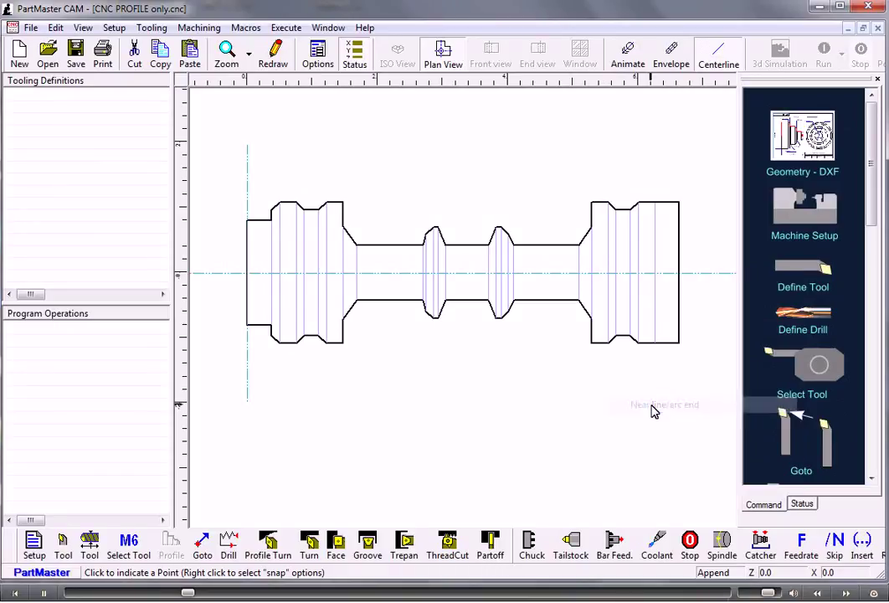
left_click(682, 273)
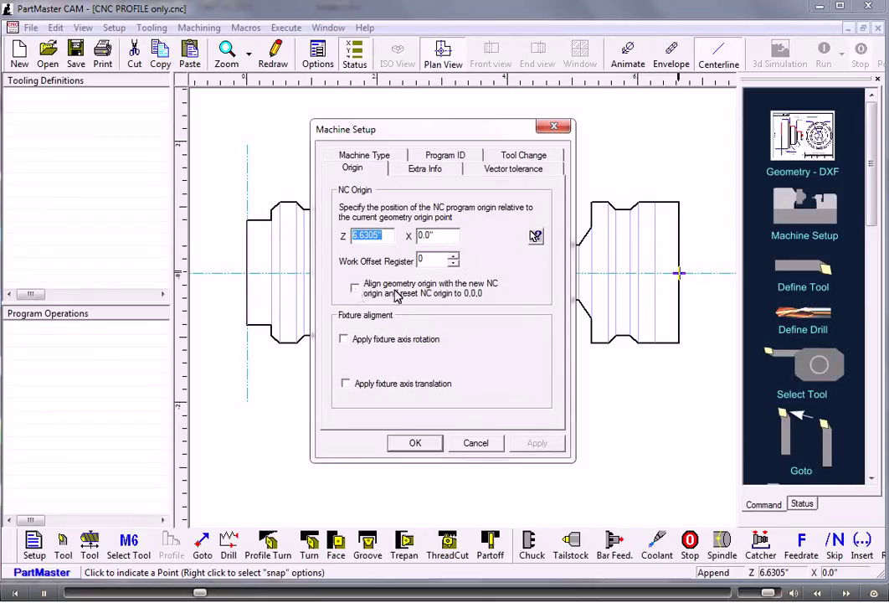
left_click(357, 290)
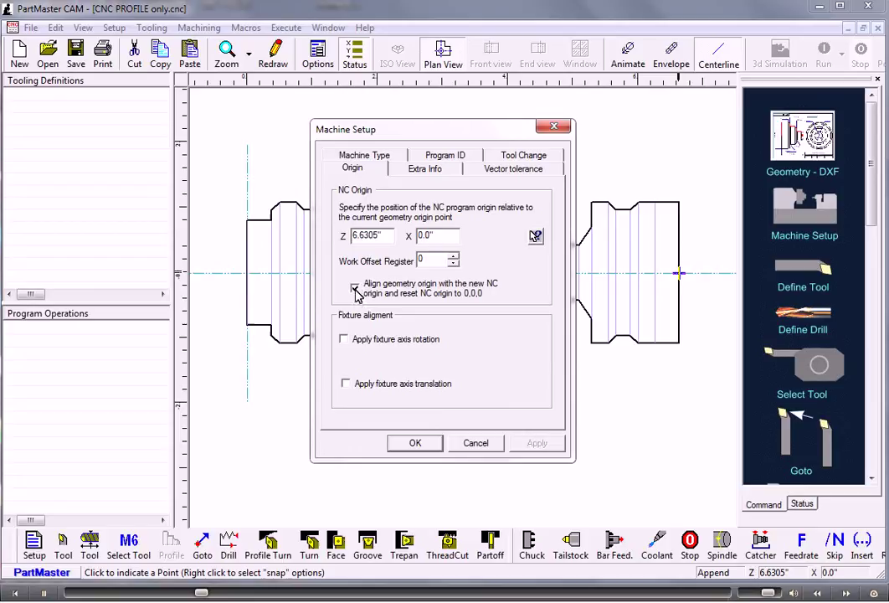
left_click(410, 443)
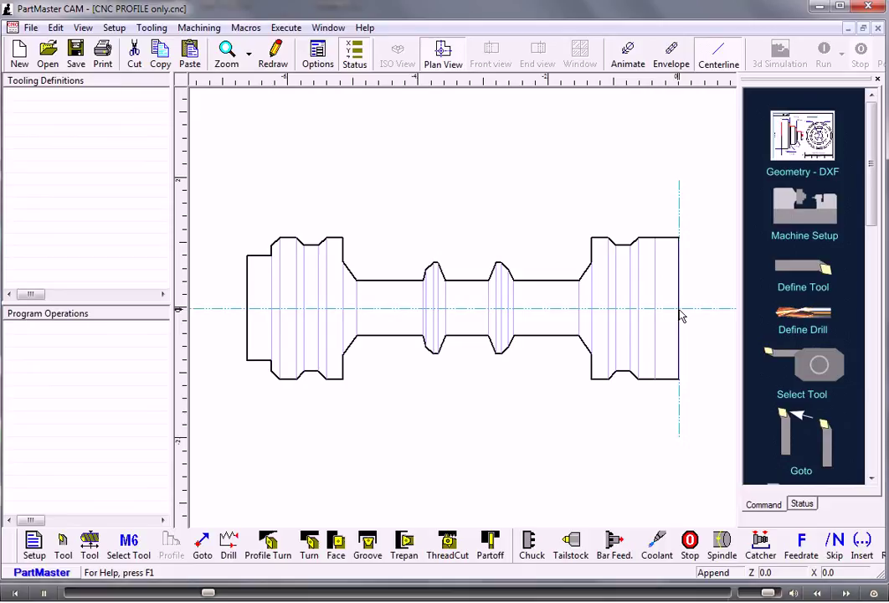
Define tool 1 as a right-hand turning tool with the default 0.0315" tip radius.
left_click(62, 544)
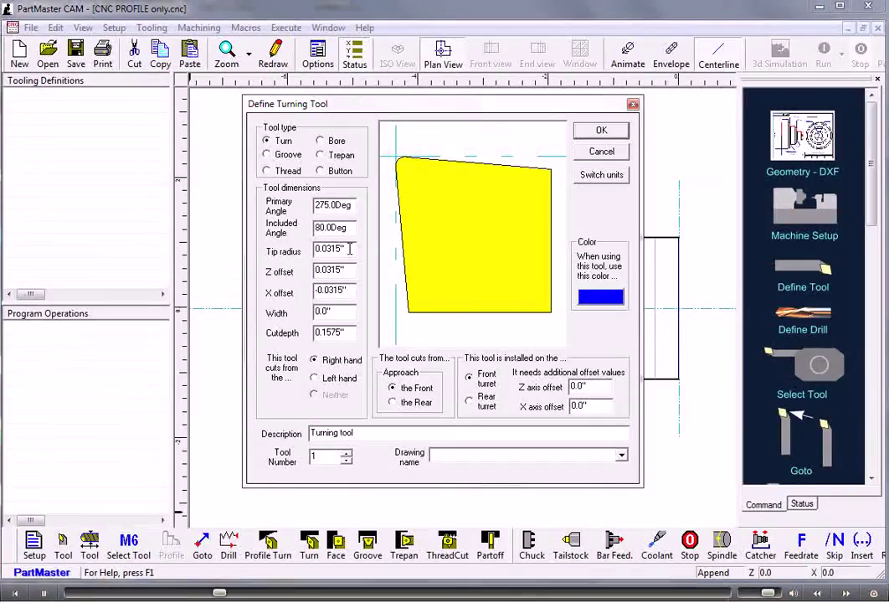
left_click_drag(350, 249, 247, 218)
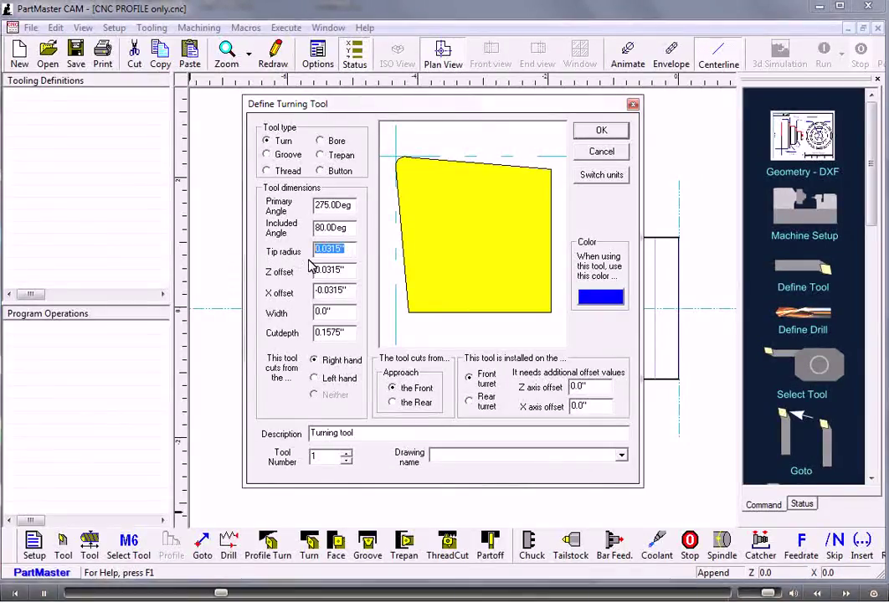
left_click(599, 132)
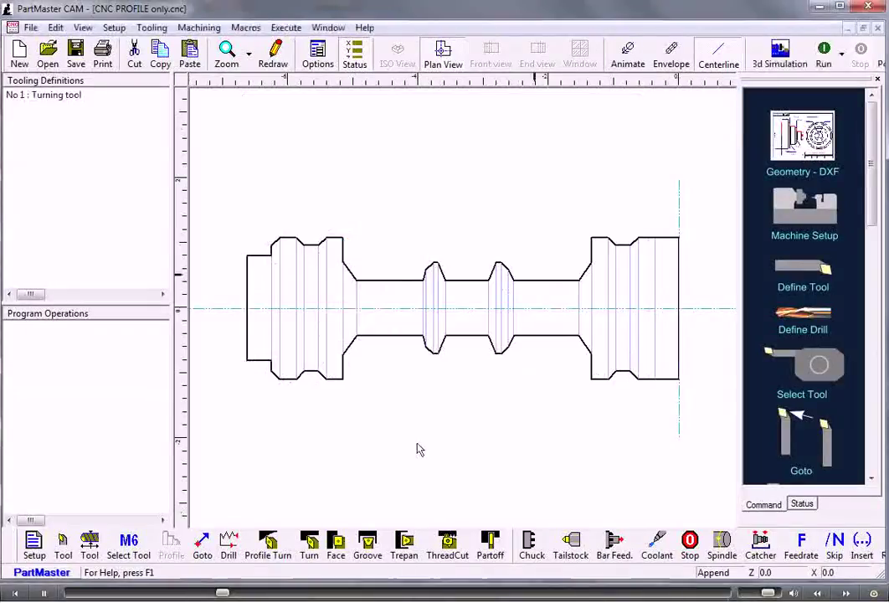
Select tool 1 at constant surface speed with coolant on and a 0.4 IN/rev feed.
left_click(129, 548)
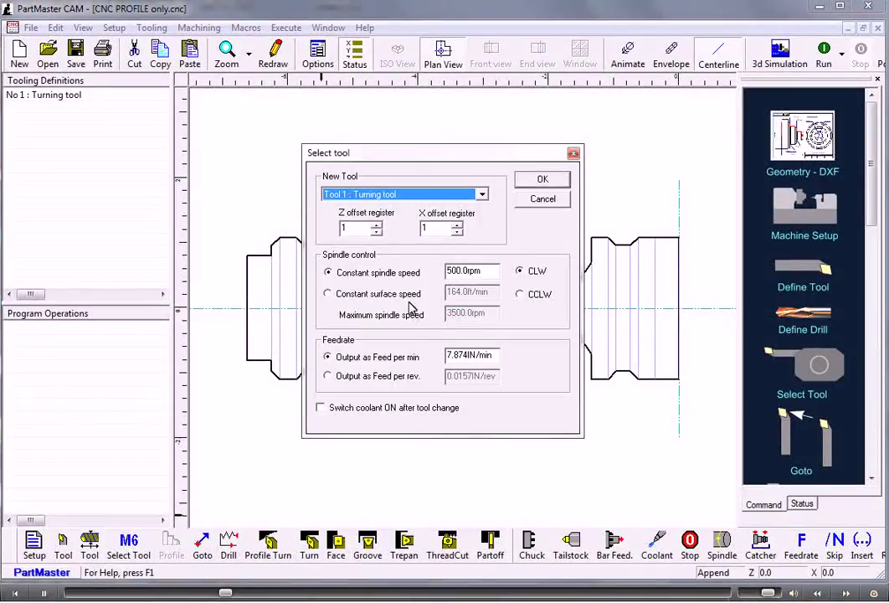
left_click(329, 295)
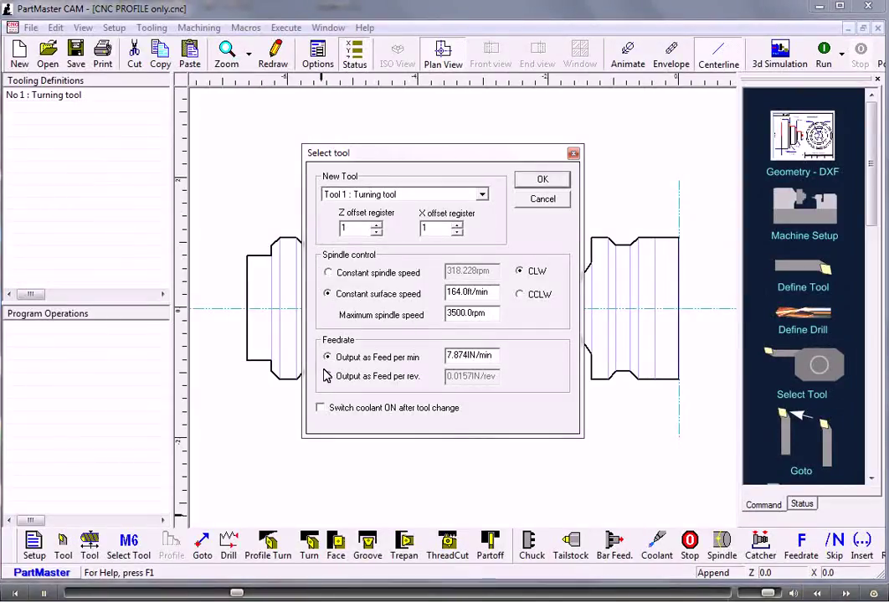
left_click_drag(493, 355, 433, 358)
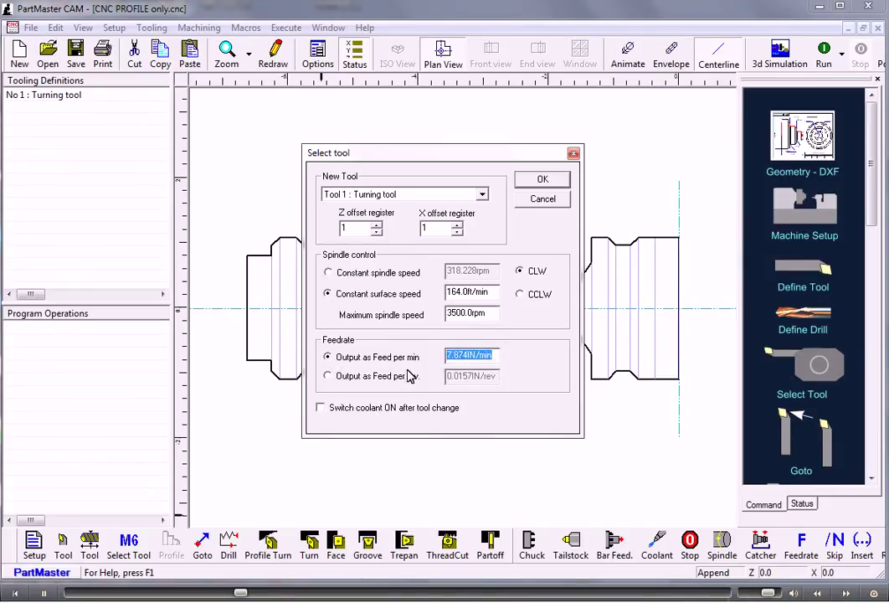
type("1.25")
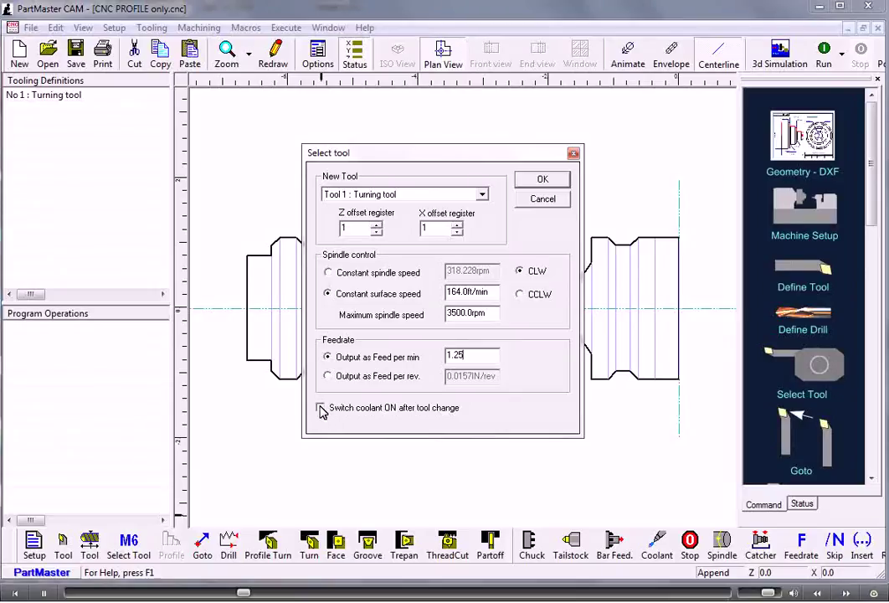
key("Tab")
left_click(320, 407)
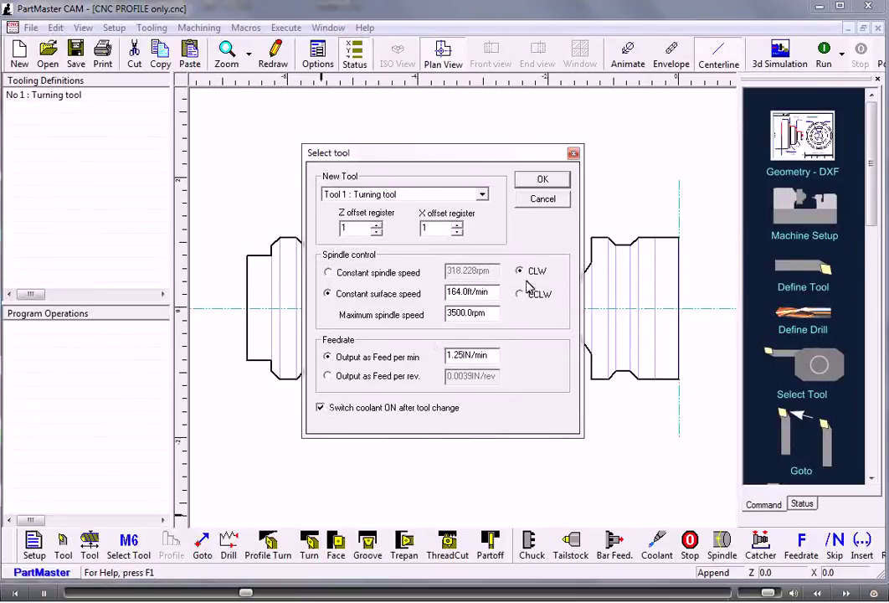
left_click(329, 377)
left_click_drag(496, 376, 419, 377)
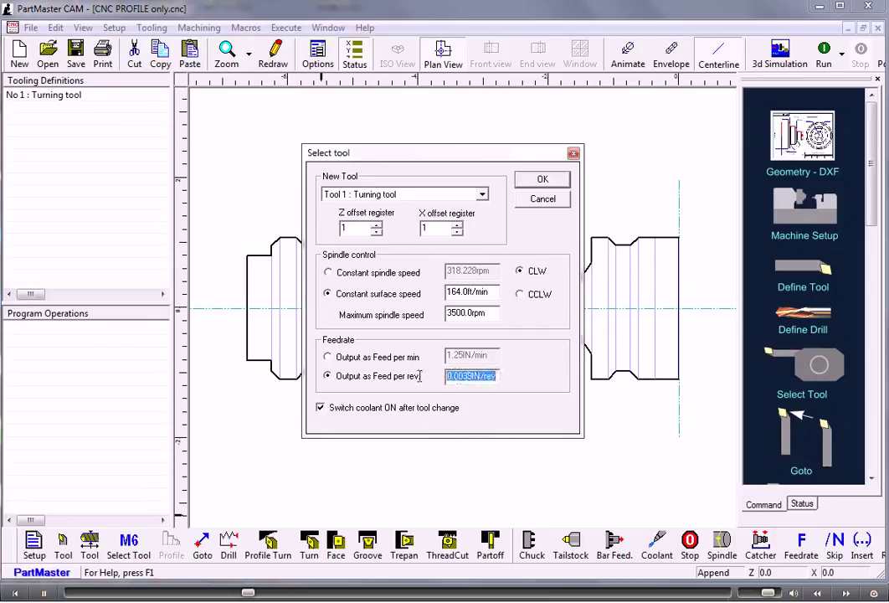
type(".4")
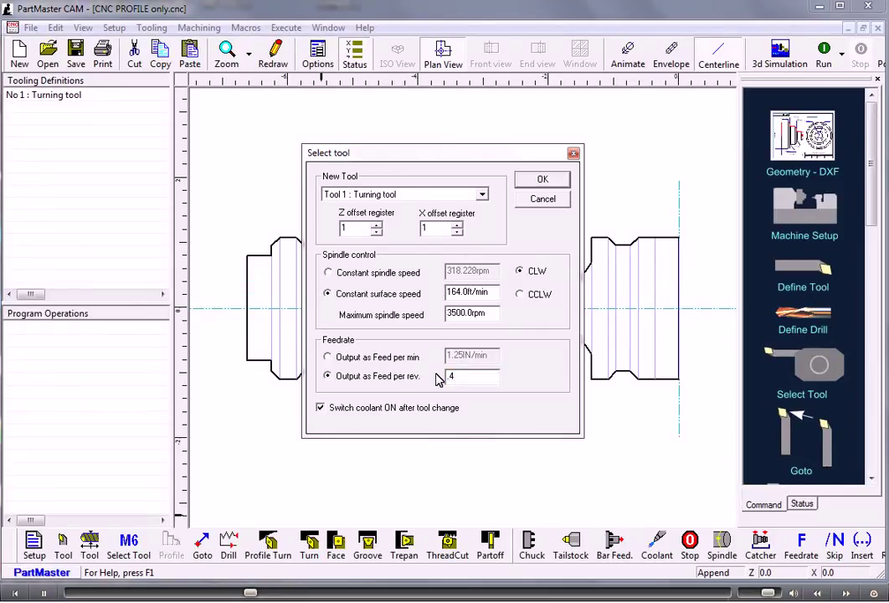
left_click(544, 179)
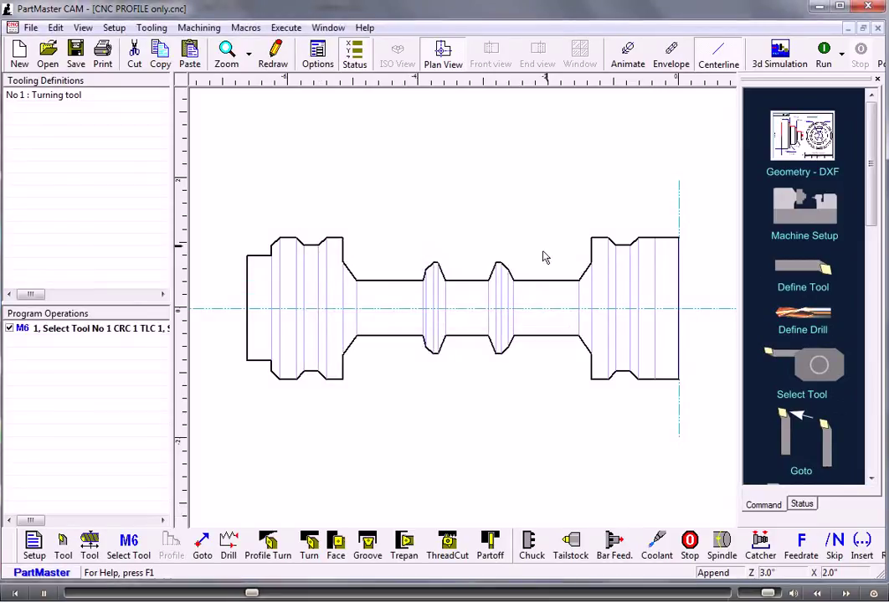
left_click(102, 329)
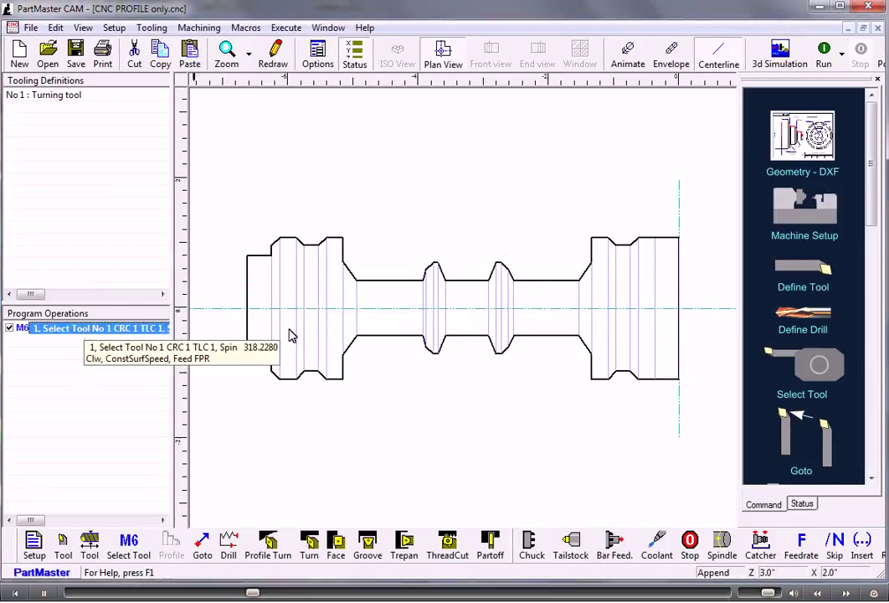
Start a Turn cycle running from the part's lower right end to its left end.
left_click(310, 546)
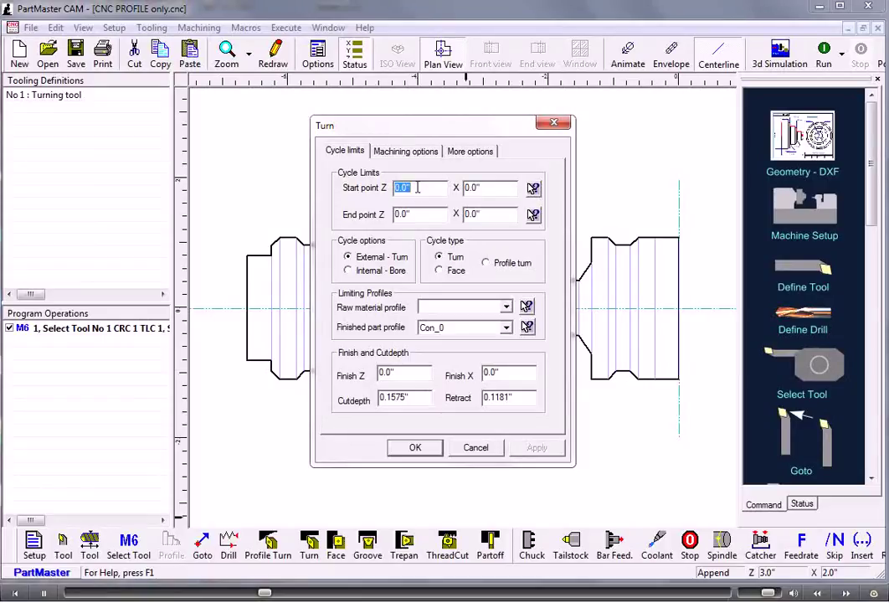
left_click(534, 190)
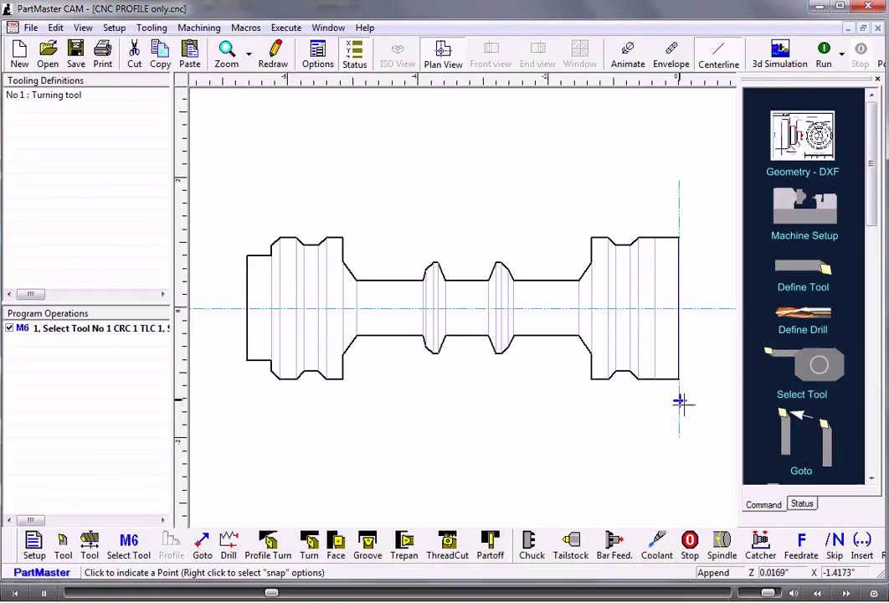
left_click(679, 402)
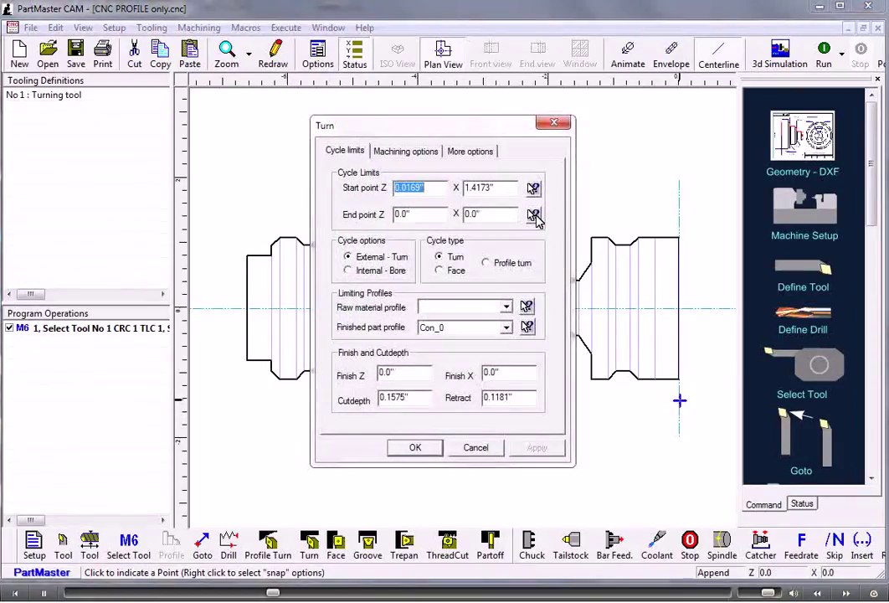
left_click(534, 216)
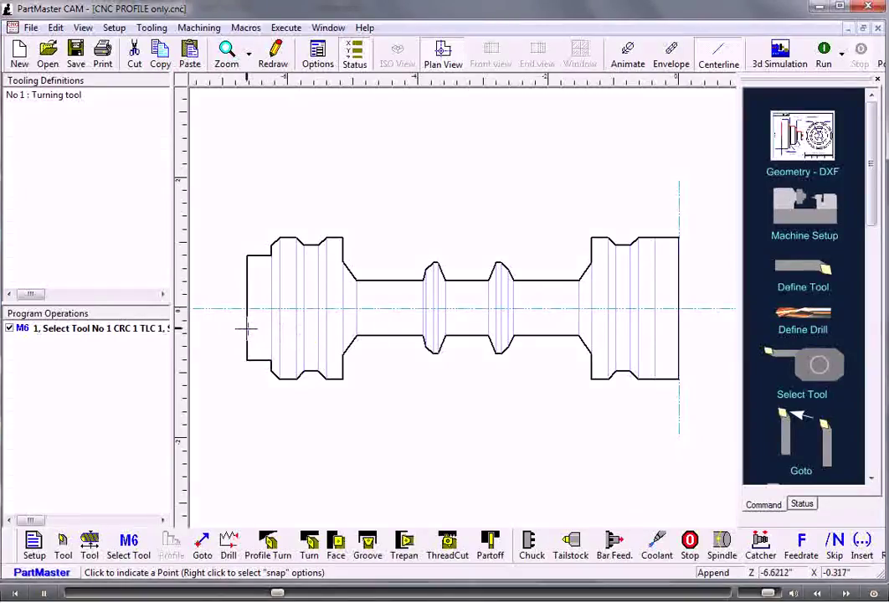
left_click(247, 329)
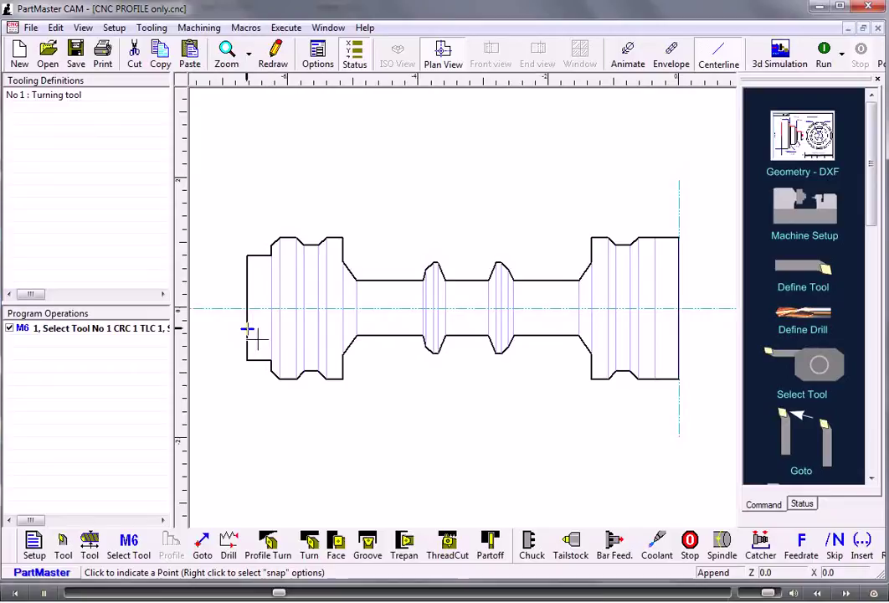
left_click(247, 331)
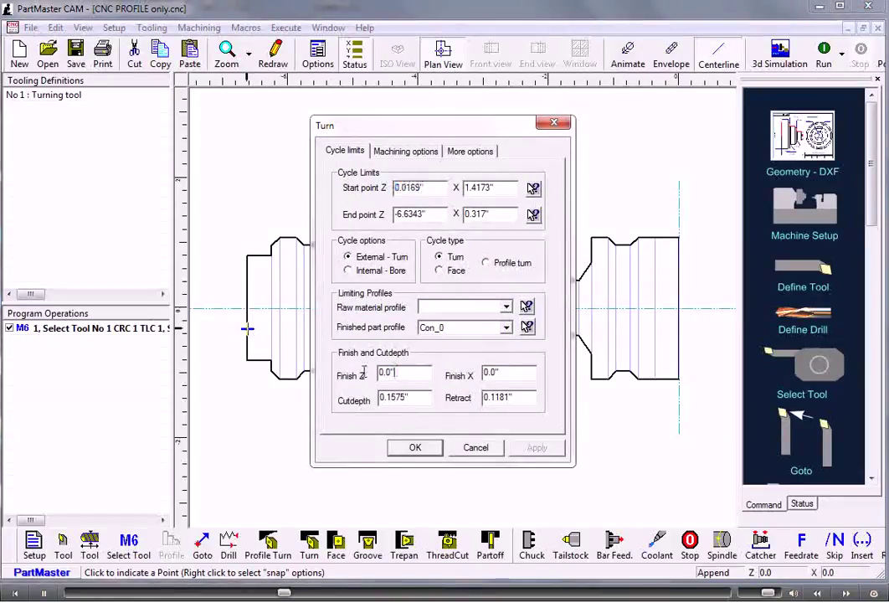
Give the cycle Finish Z 0.05, Finish X 0.02 and 0.125 cut depth, and create it.
left_click_drag(408, 374, 335, 375)
key("Delete")
type(".05")
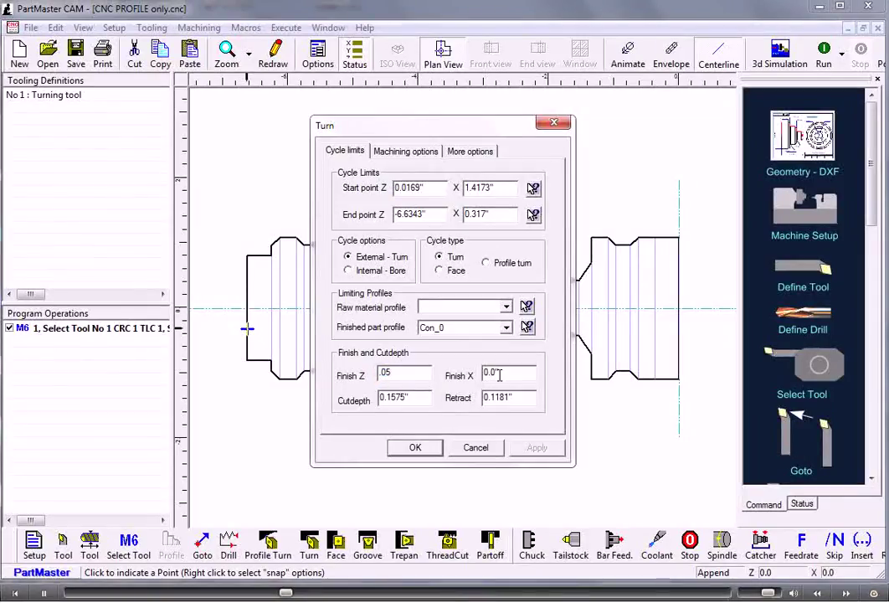
left_click_drag(503, 371, 483, 372)
key("Delete")
type(".02")
left_click_drag(423, 398, 347, 400)
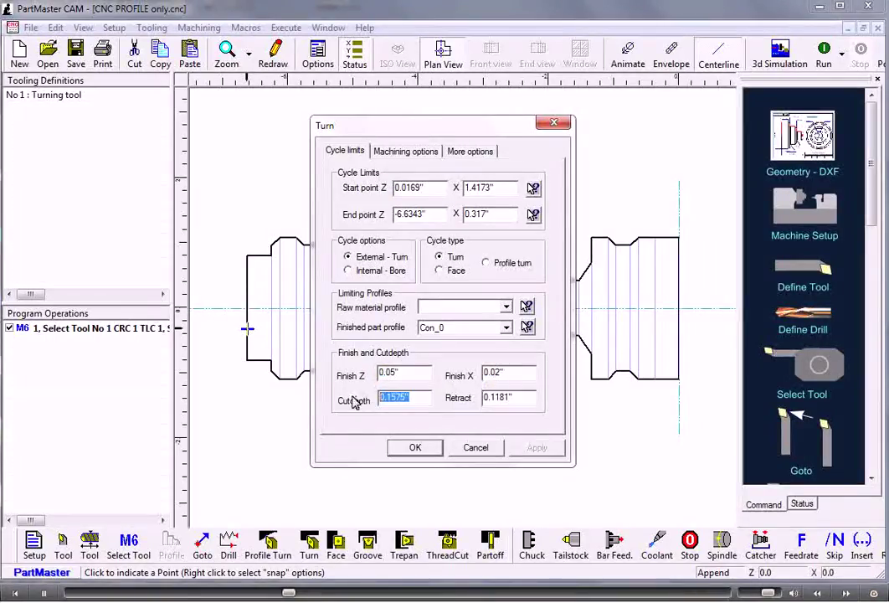
key("Delete")
type(".125")
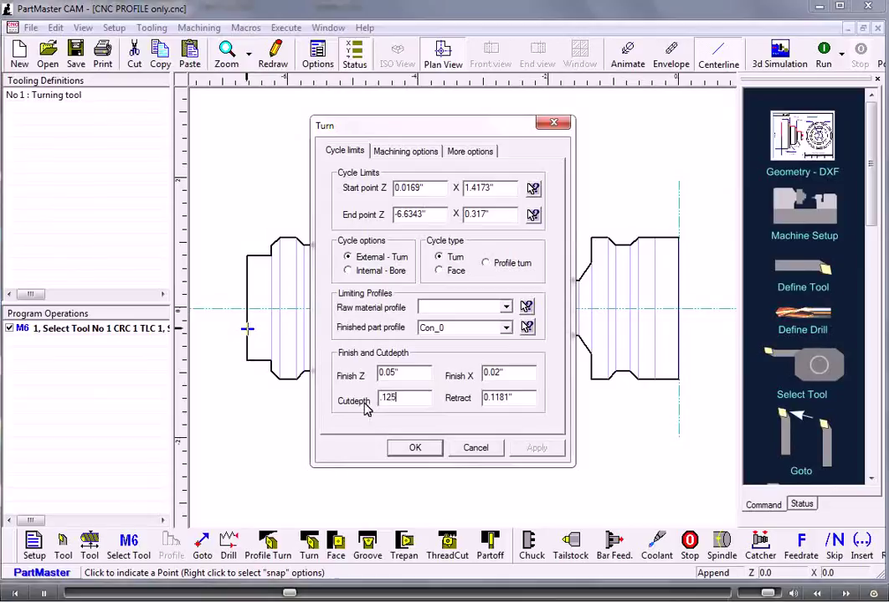
left_click(420, 448)
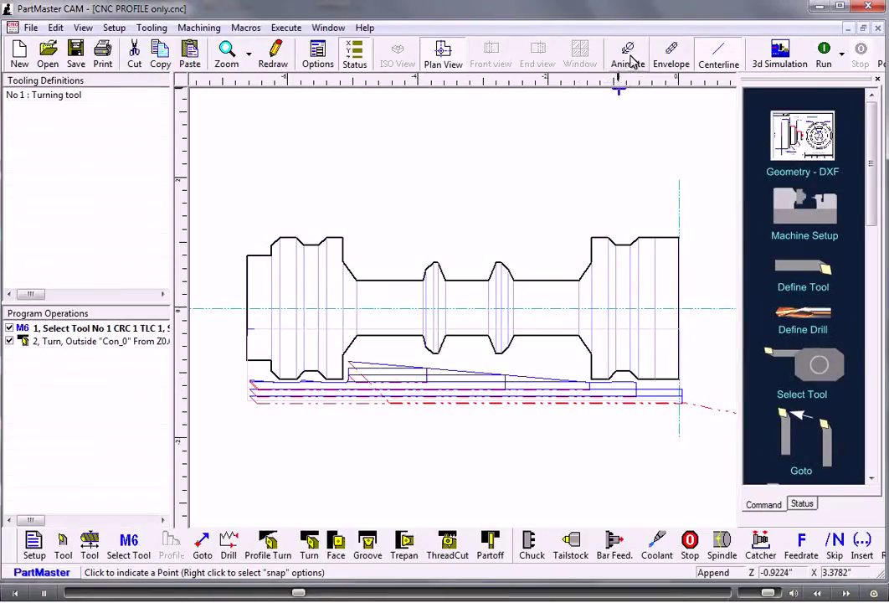
Run the machining simulation at higher speed, then select the Turn operation.
left_click(824, 55)
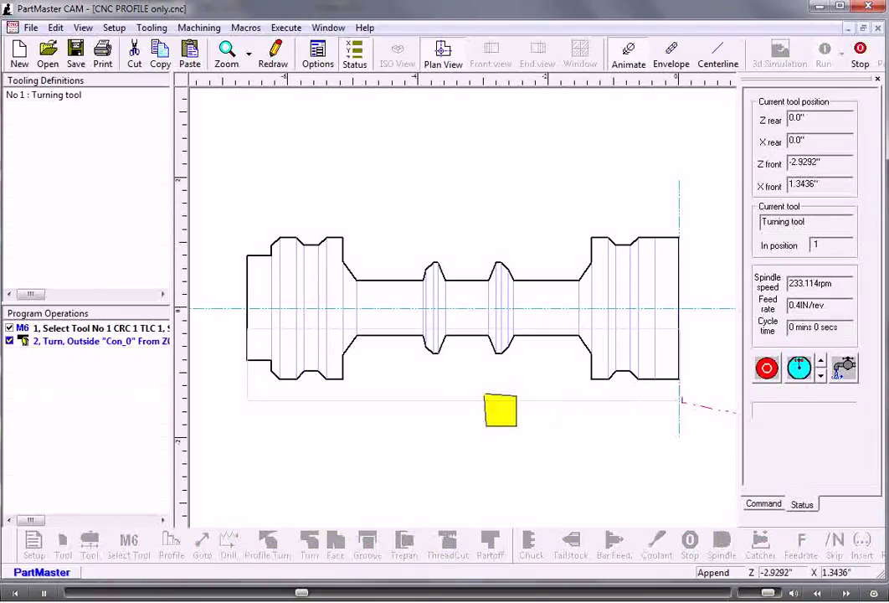
left_click(822, 363)
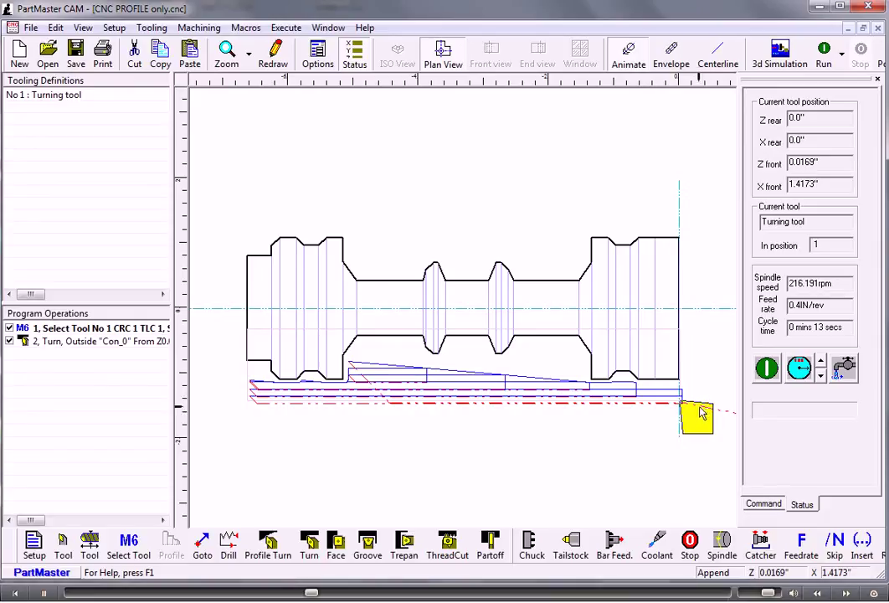
left_click(74, 343)
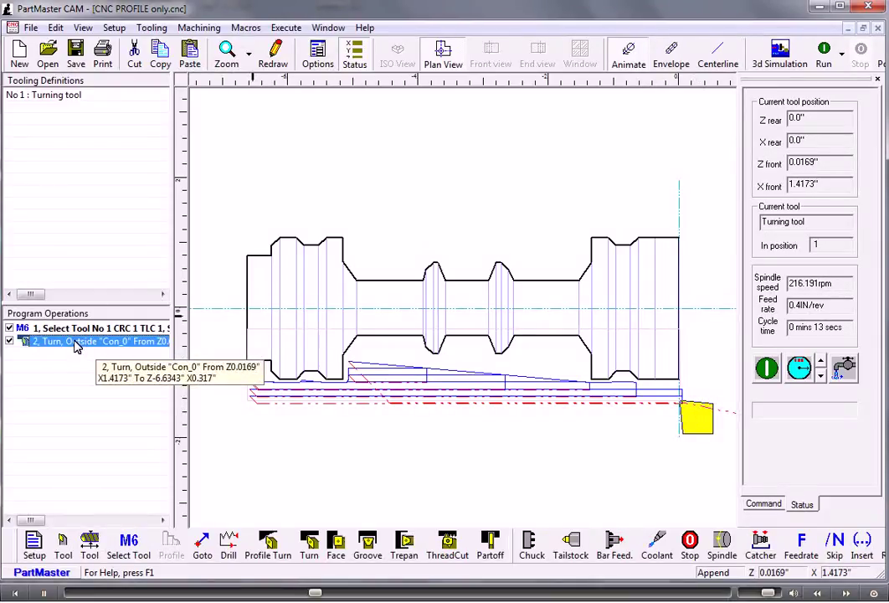
Enable Stay out of undercuts for the Turn cycle and rerun the simulation.
double_click(74, 342)
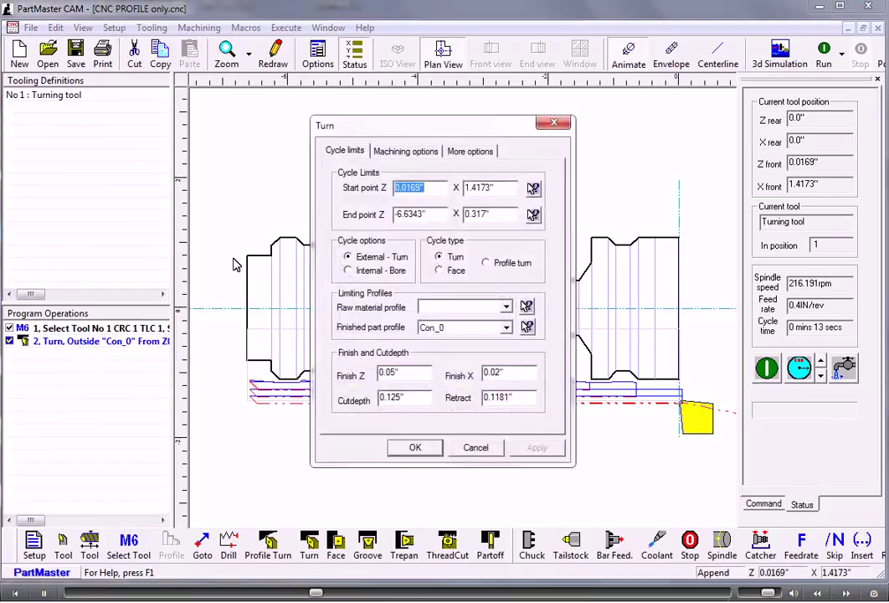
left_click(397, 153)
left_click(348, 232)
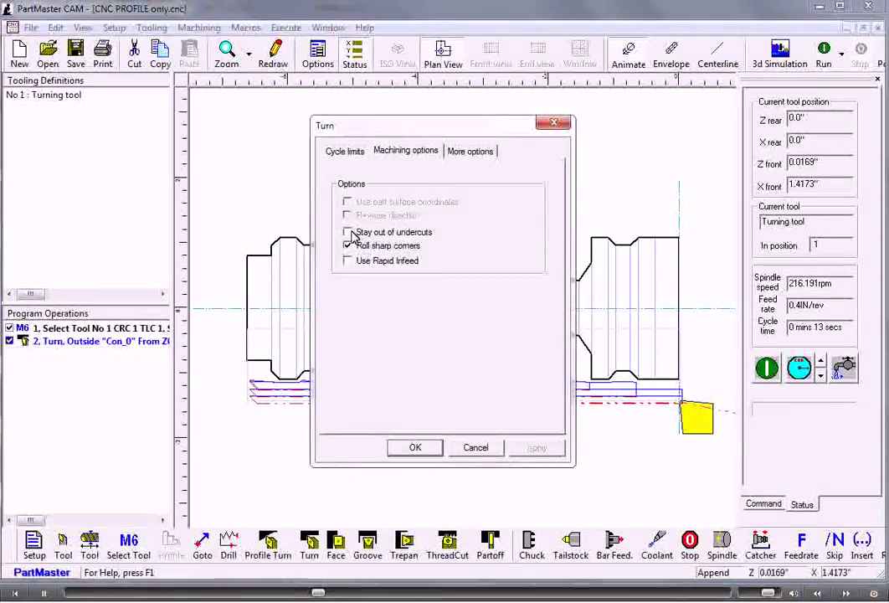
left_click(414, 449)
left_click(823, 52)
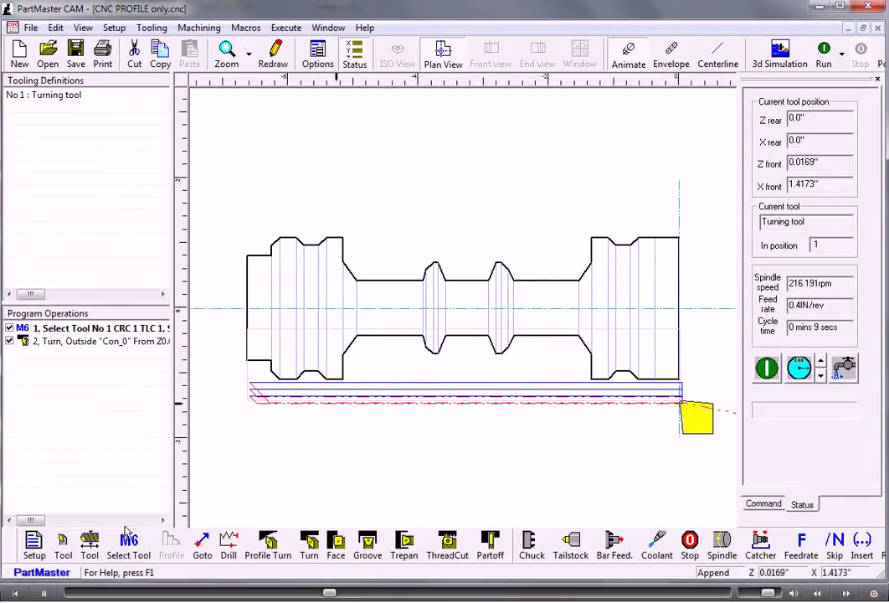
Create Tool No 2 with a 55° included angle, 242.5° primary angle and 0.0 Z offset.
left_click(63, 546)
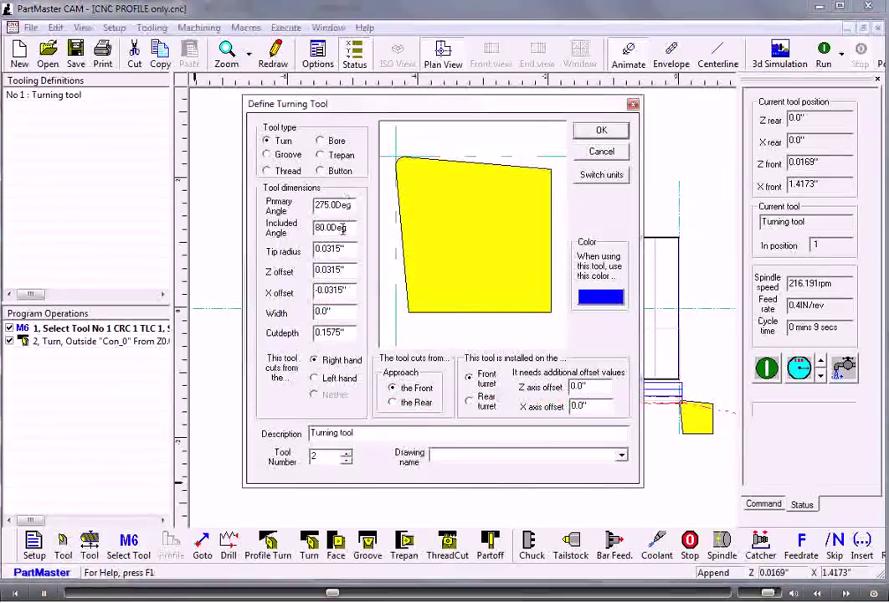
left_click_drag(349, 231, 275, 233)
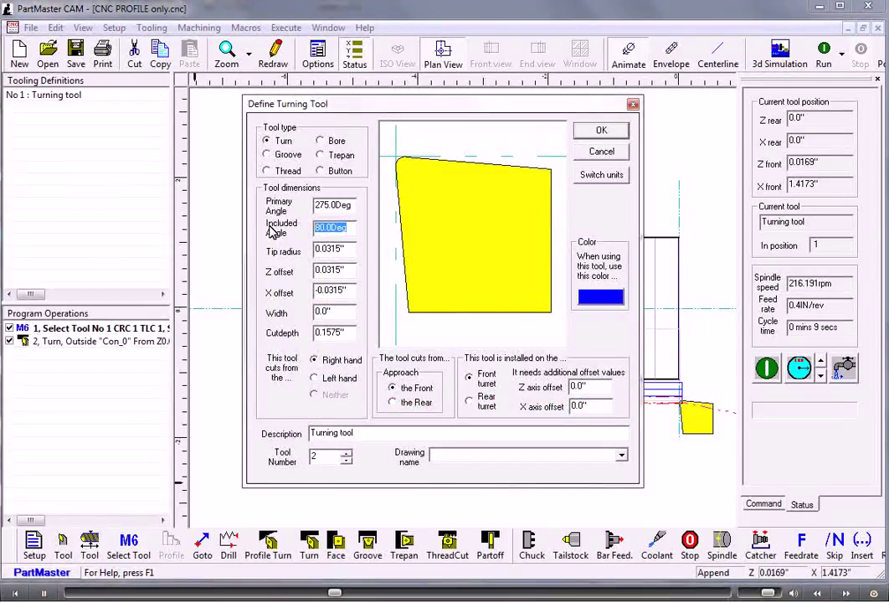
type("55")
left_click(442, 224)
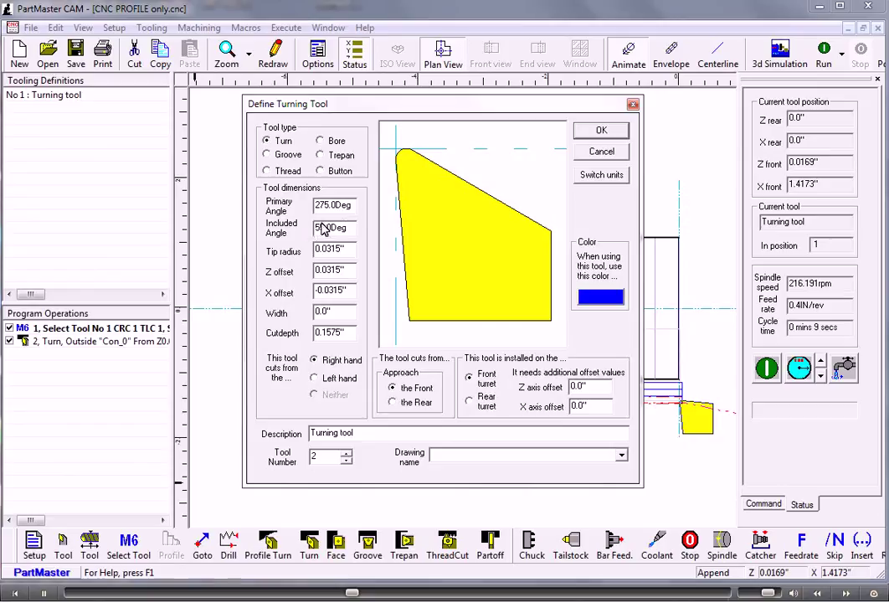
key("shift+Tab")
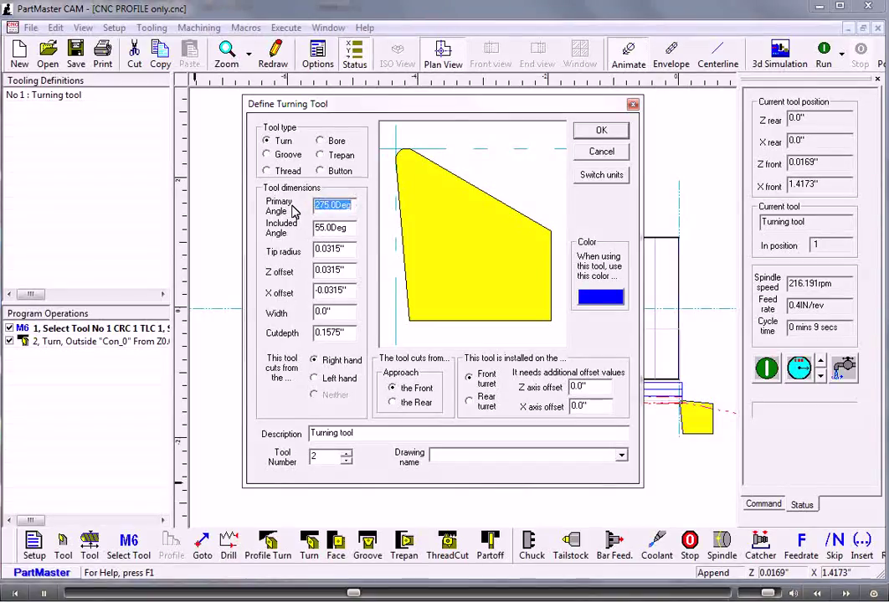
type("242.5")
left_click(466, 234)
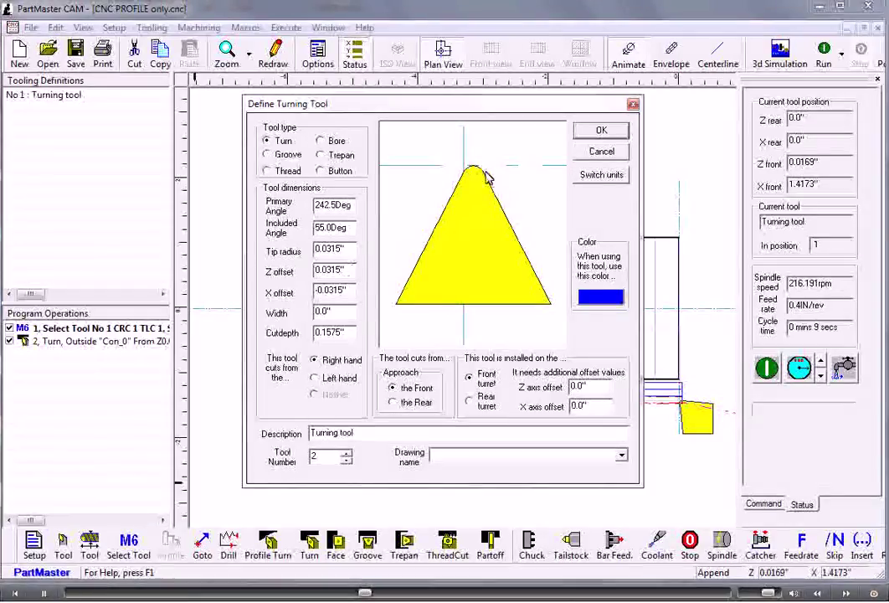
double_click(326, 269)
type("0.0")
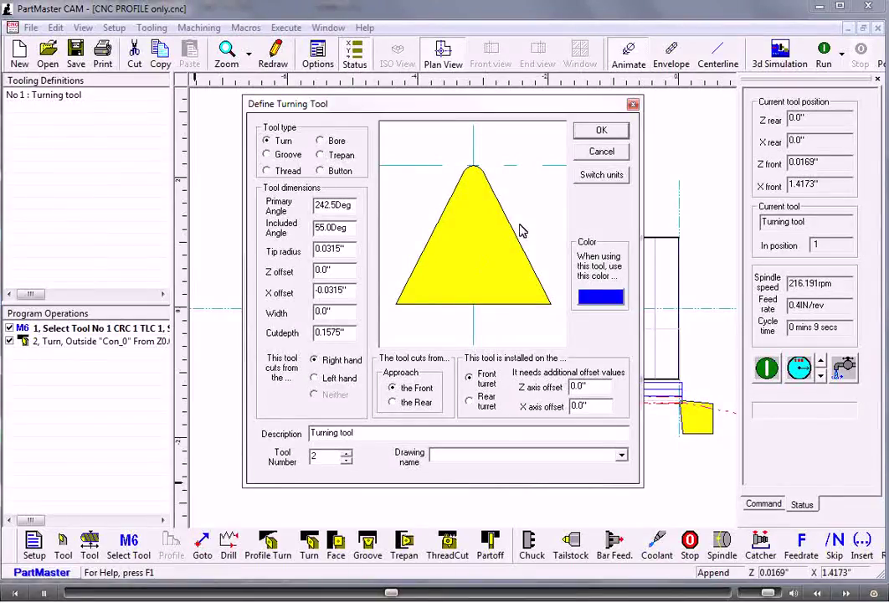
left_click(599, 132)
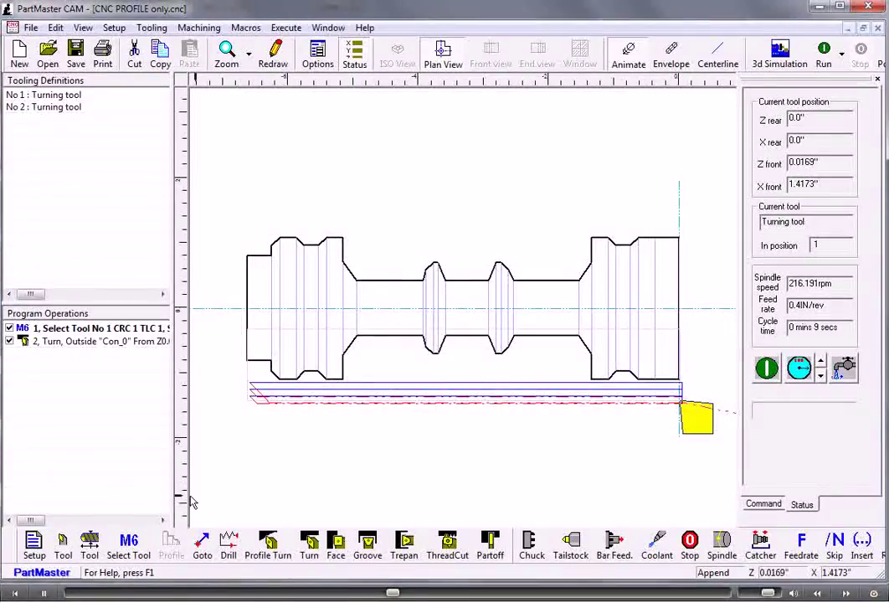
Change to Tool 2 with coolant switched on after the tool change.
left_click(127, 544)
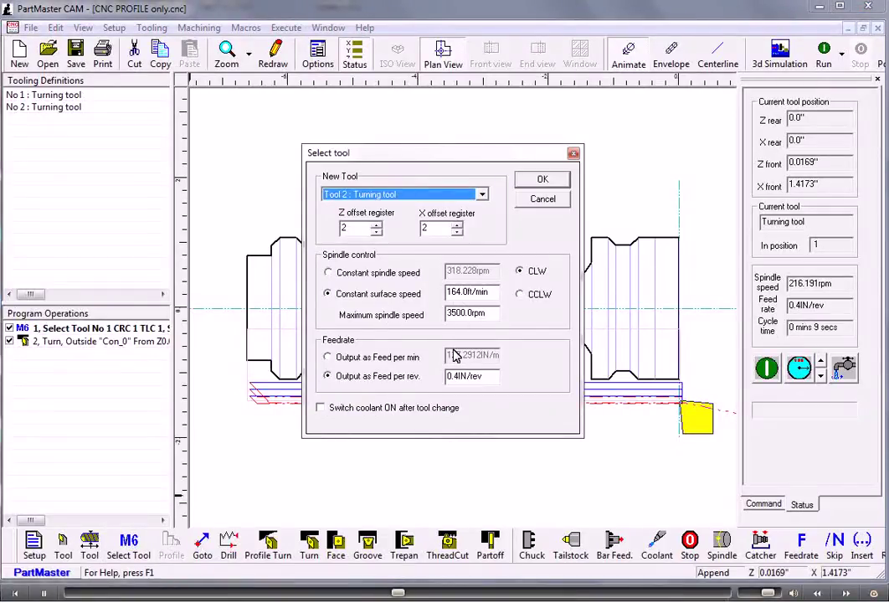
left_click(321, 408)
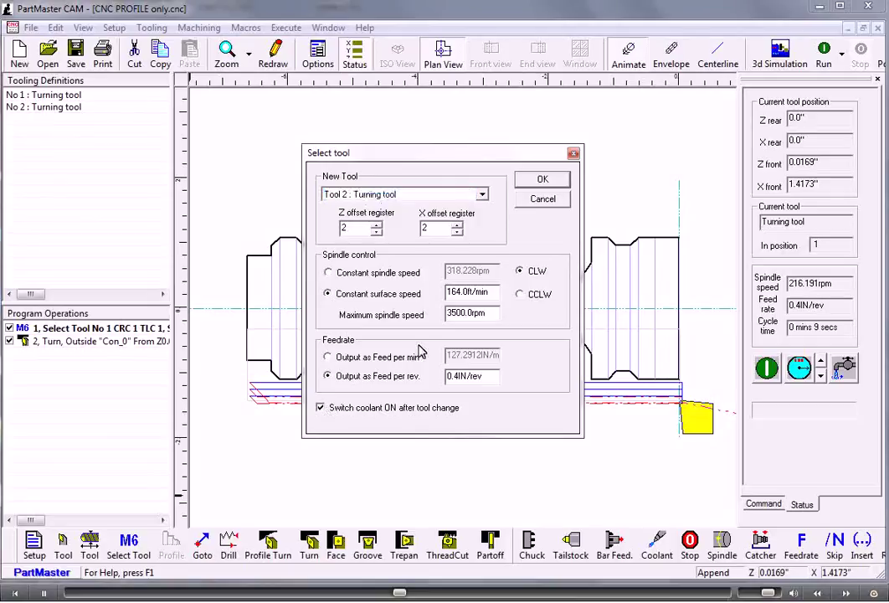
left_click(540, 182)
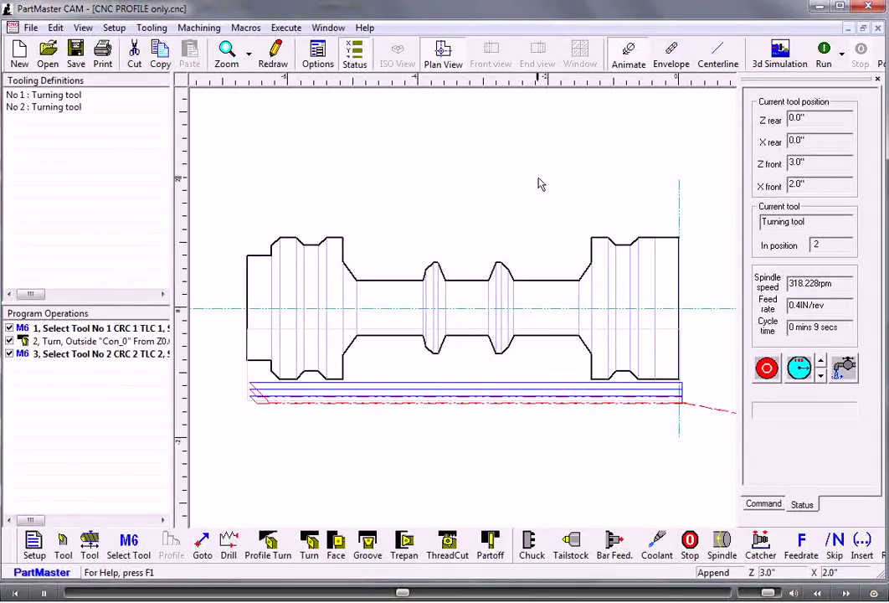
Add an outside Turn cycle machining the right-hand end recess.
left_click(309, 542)
left_click(534, 190)
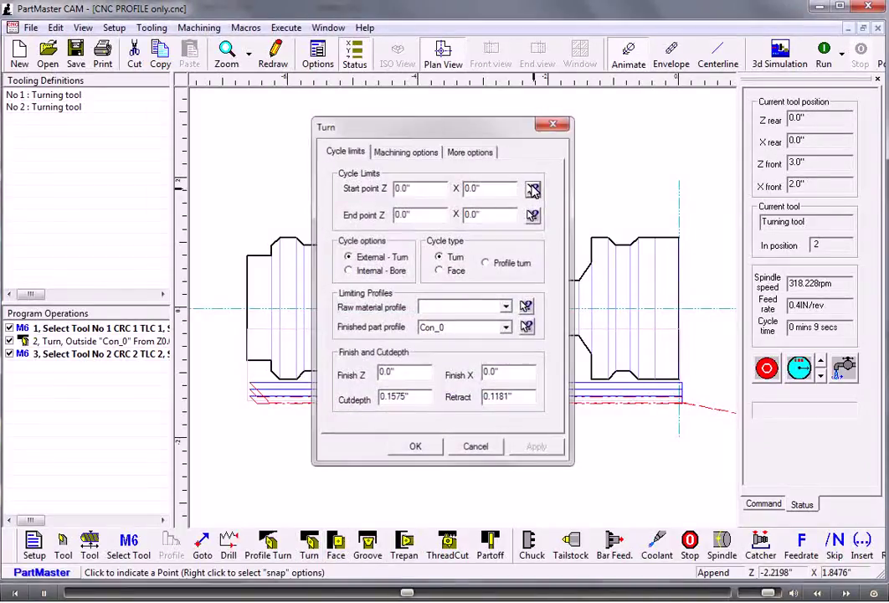
left_click(643, 384)
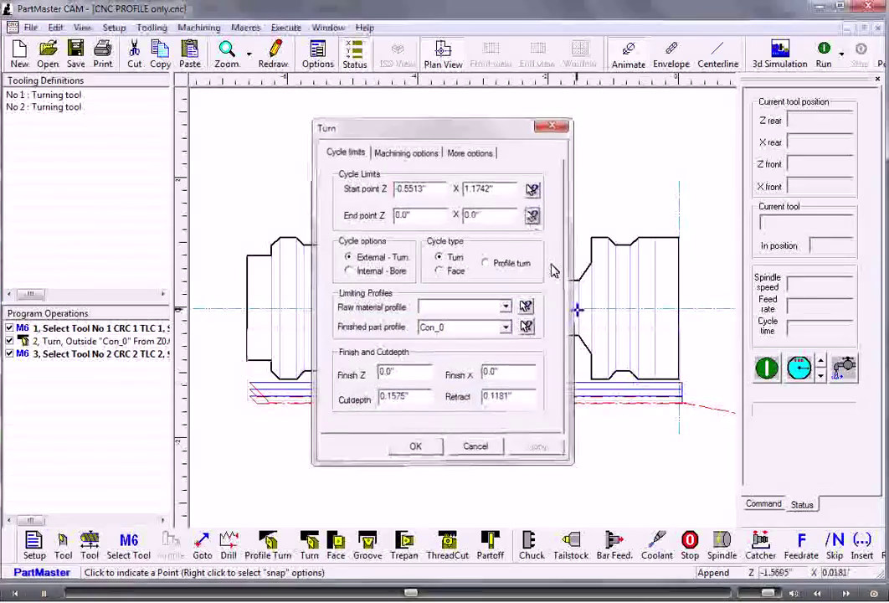
left_click(533, 215)
left_click(605, 368)
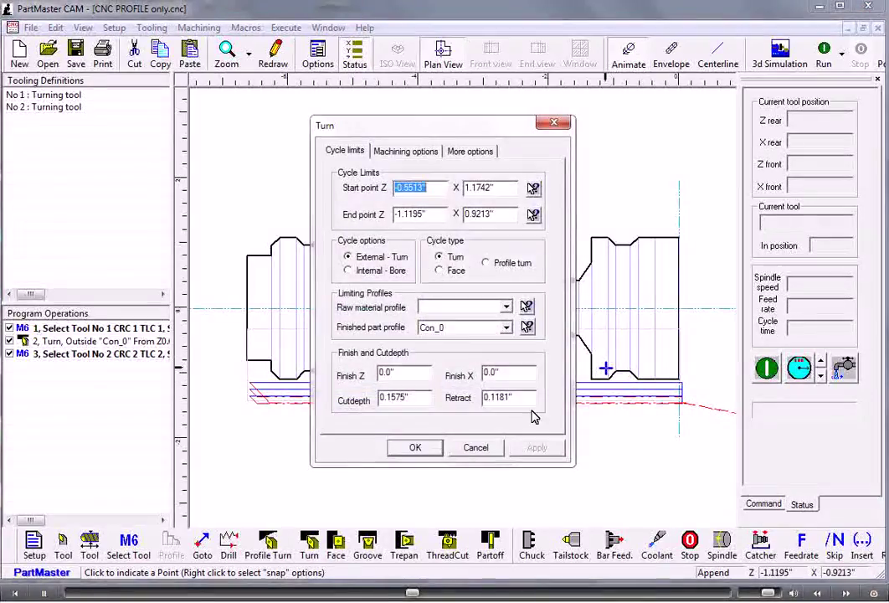
left_click(432, 453)
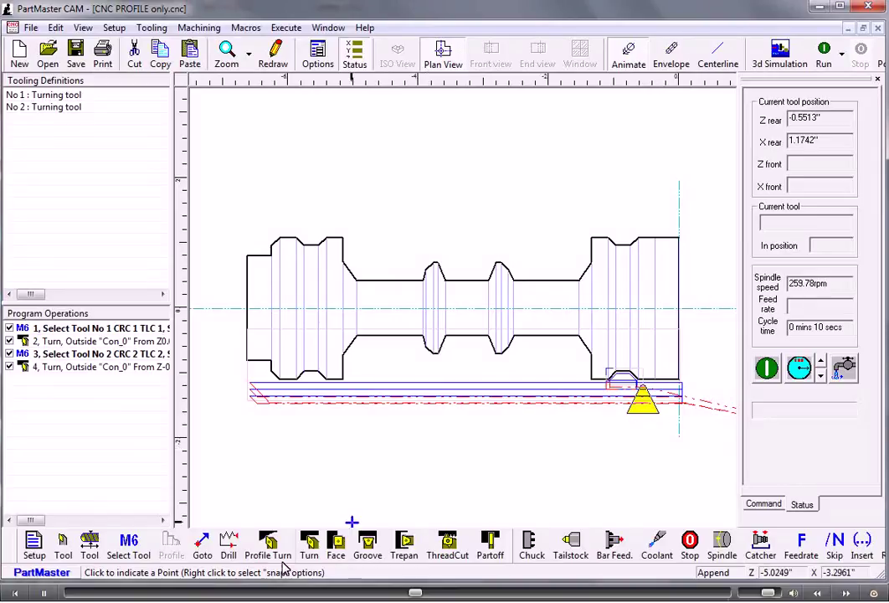
Add a second outside Turn cycle machining the left-hand end recess.
left_click(306, 546)
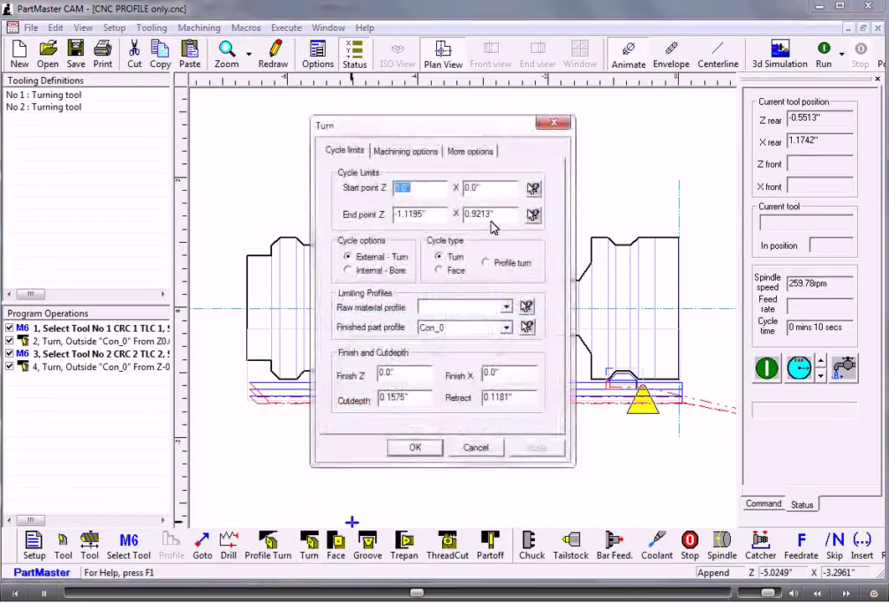
left_click(533, 189)
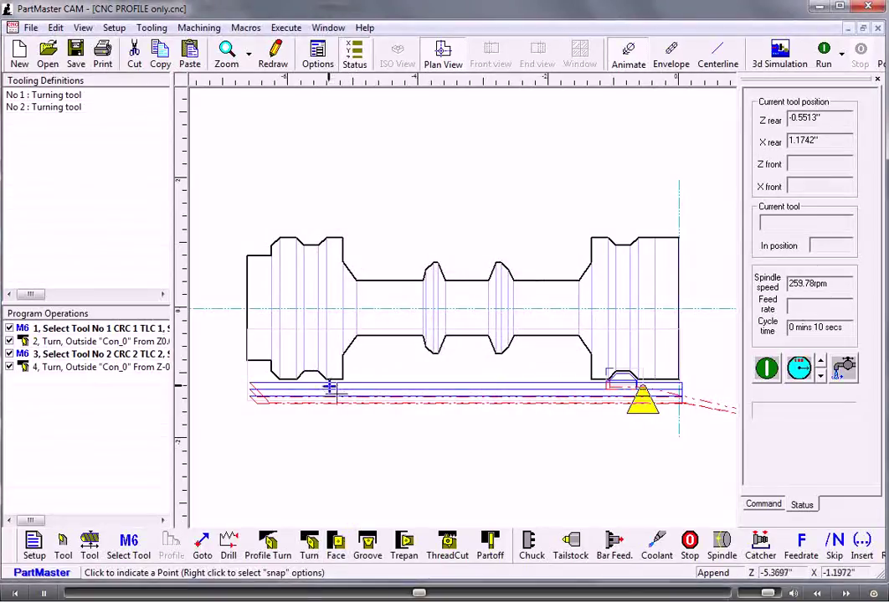
left_click(329, 386)
left_click(529, 215)
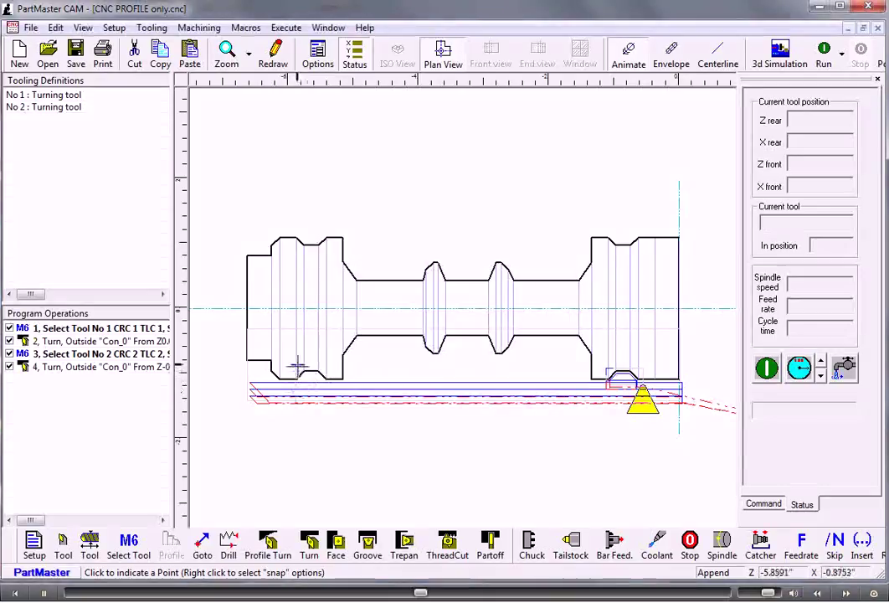
left_click(292, 368)
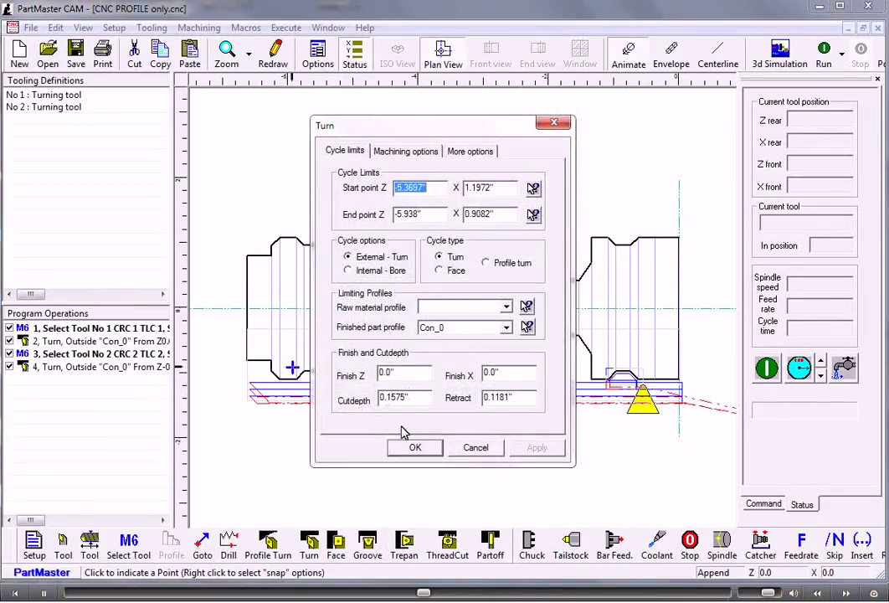
left_click(416, 449)
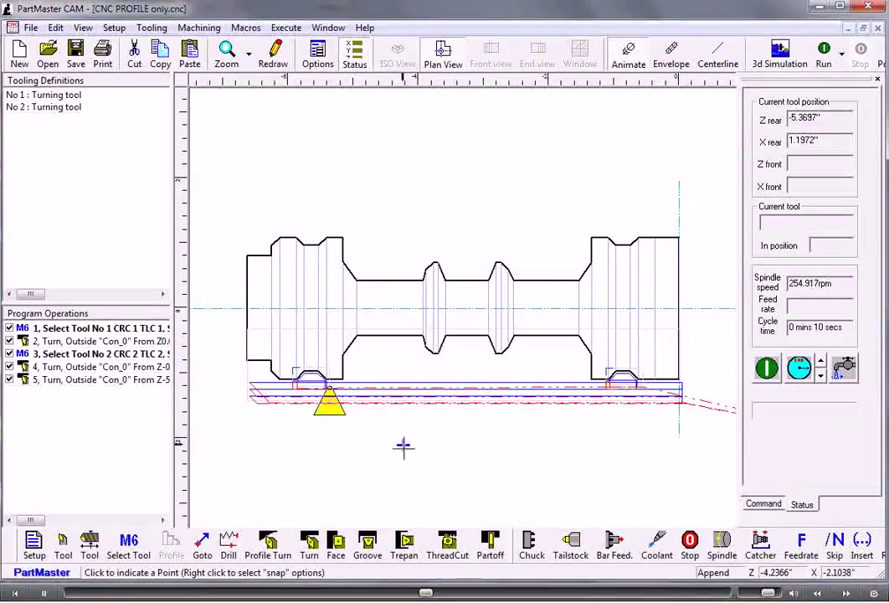
Turn the middle section end to end, leaving Finish Z 0.05 and Finish X 0.02.
left_click(309, 543)
left_click(533, 190)
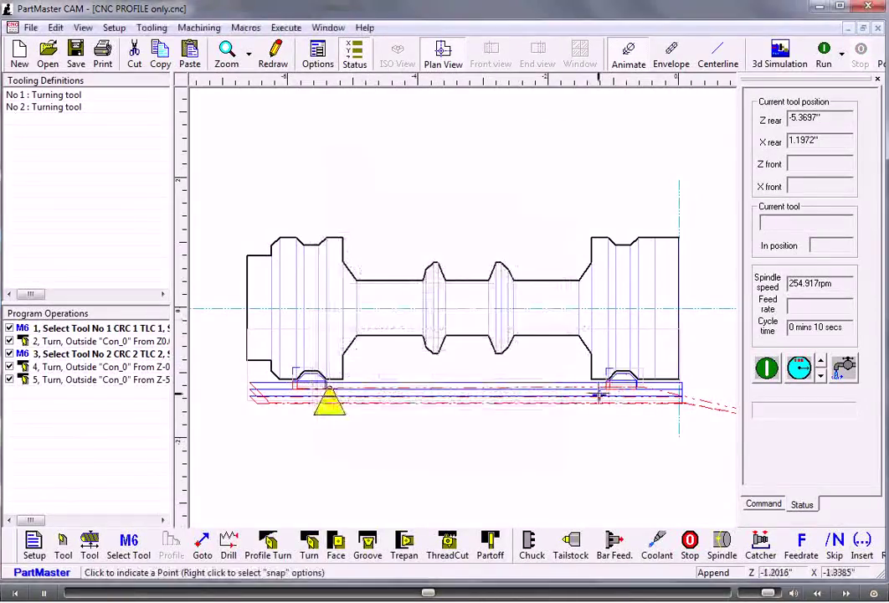
left_click(597, 390)
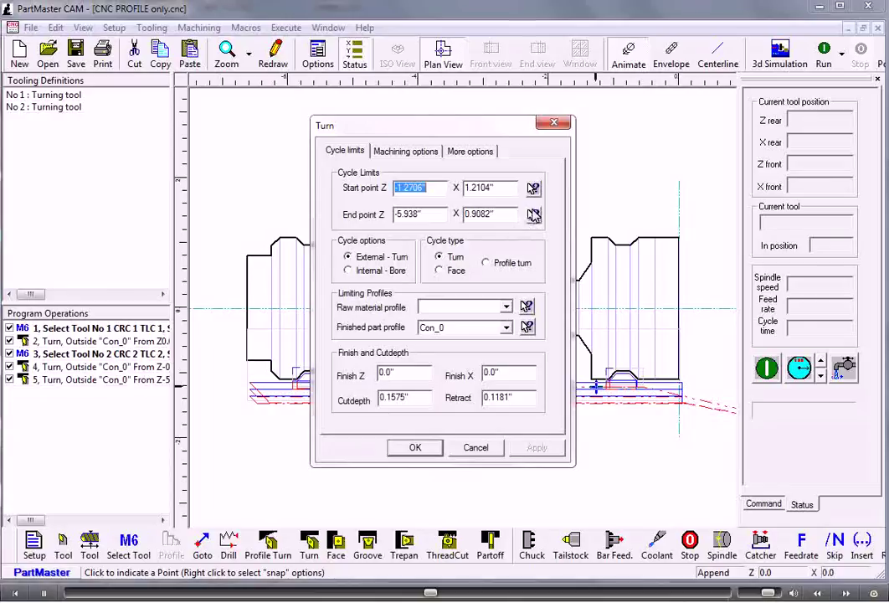
left_click(530, 159)
left_click(340, 335)
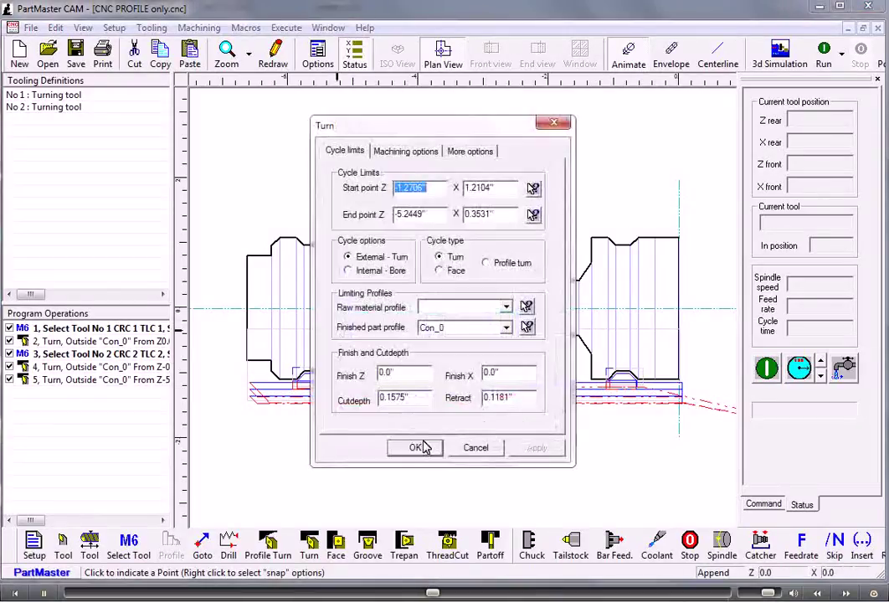
left_click_drag(396, 373, 362, 374)
type(".05")
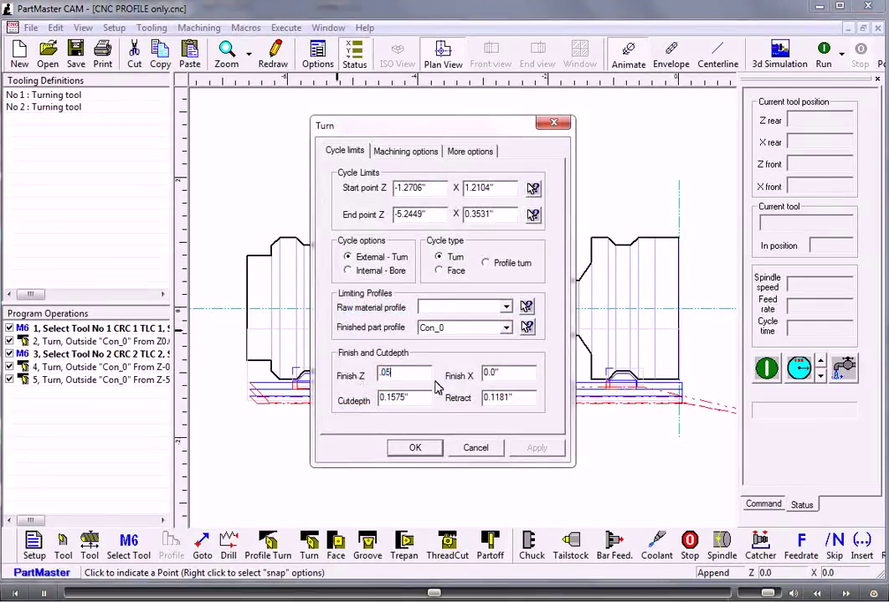
left_click_drag(513, 378, 492, 374)
type(".02")
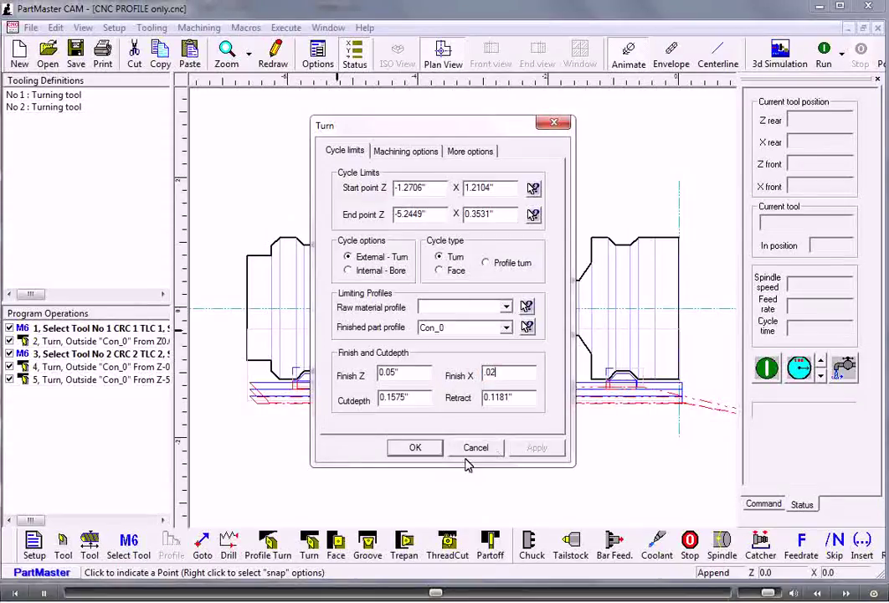
left_click(416, 448)
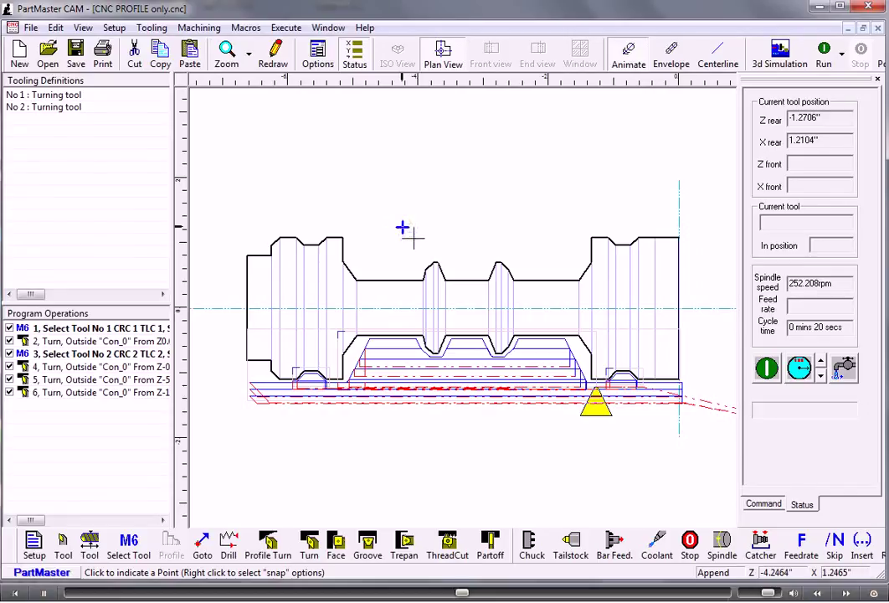
Enable 'Number spans' in the display options so each Con_0 span is labelled.
right_click(402, 226)
mouse_move(563, 263)
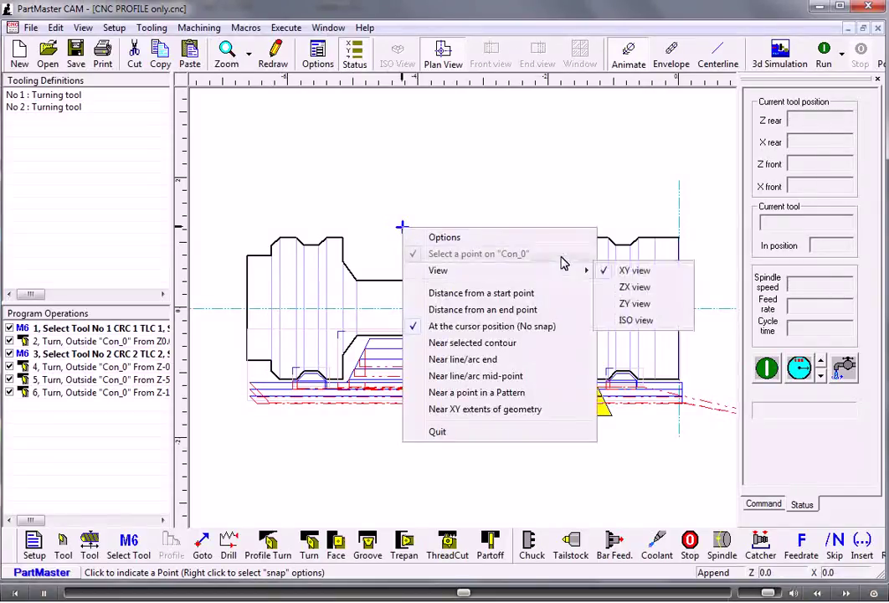
left_click(536, 237)
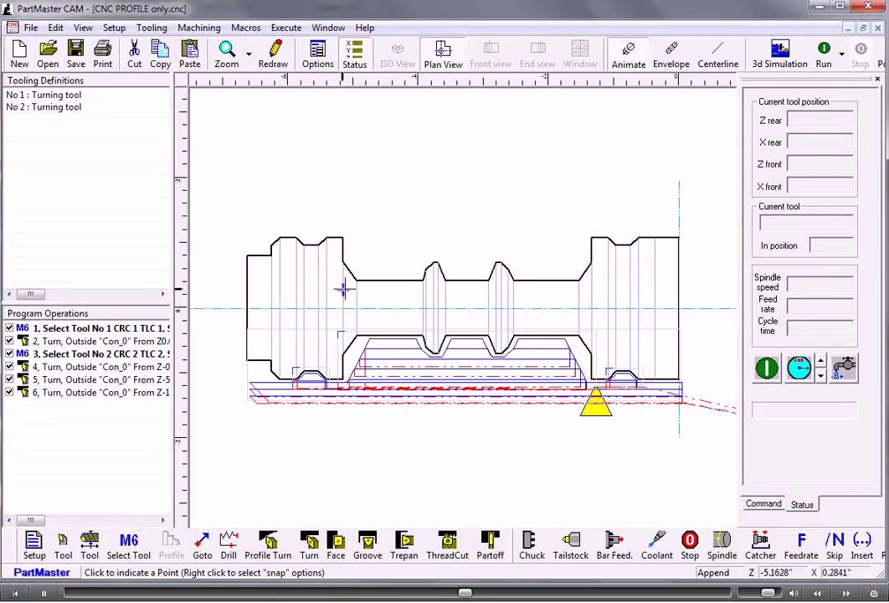
left_click(319, 56)
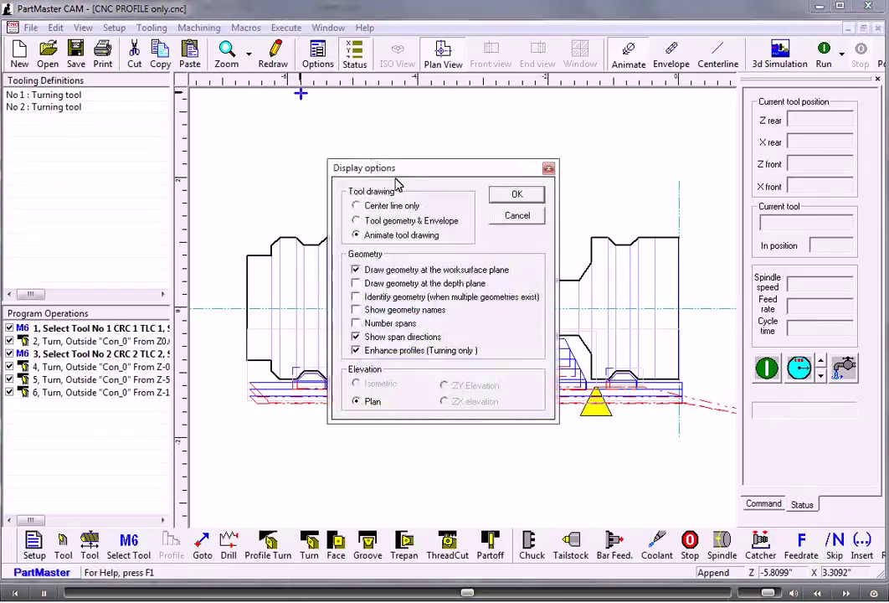
left_click(358, 324)
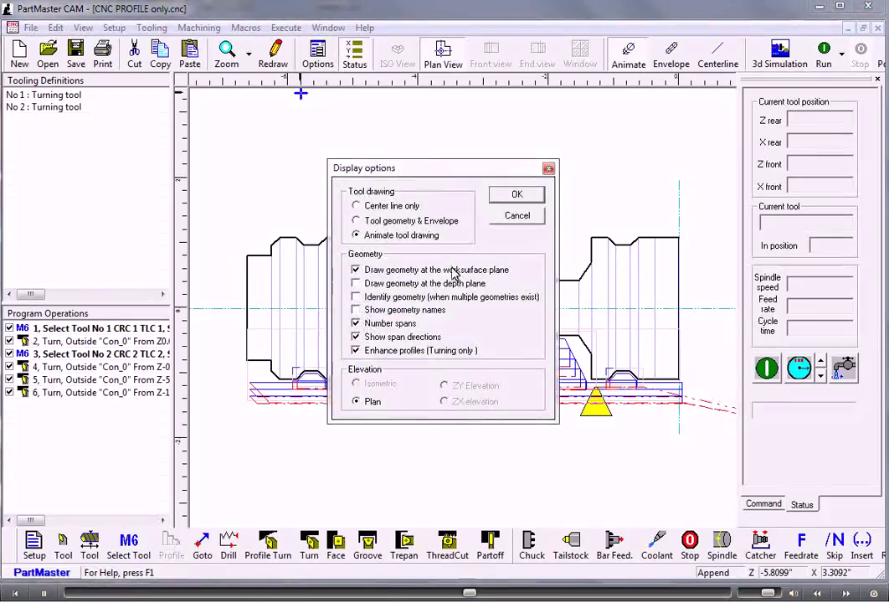
left_click(518, 194)
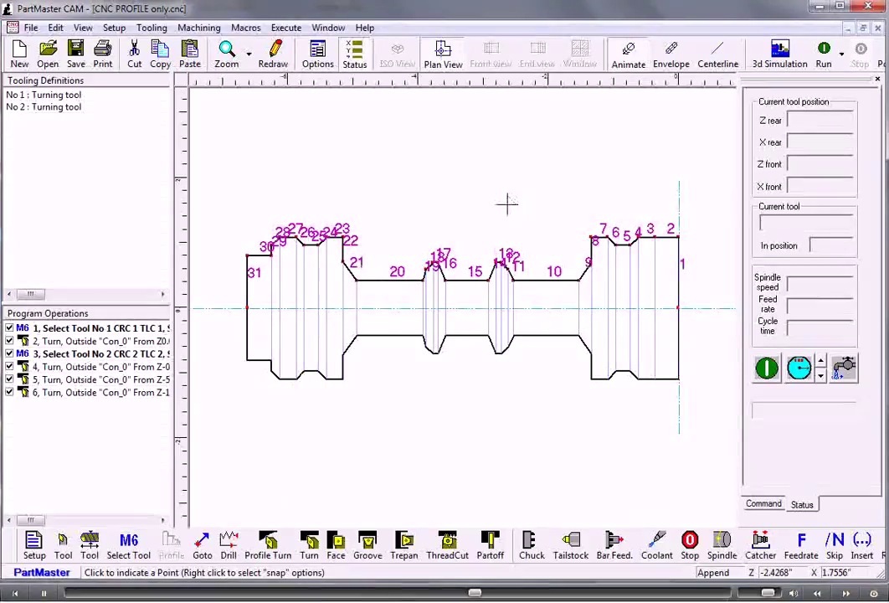
Define Tool 3 as a 0.15"-wide grooving/part-off blade and change to it.
left_click(63, 546)
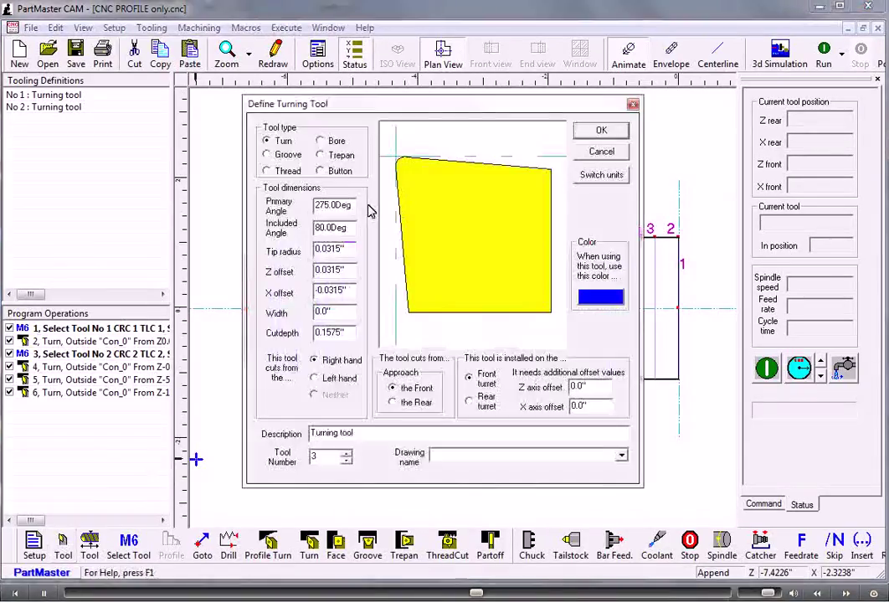
left_click(288, 155)
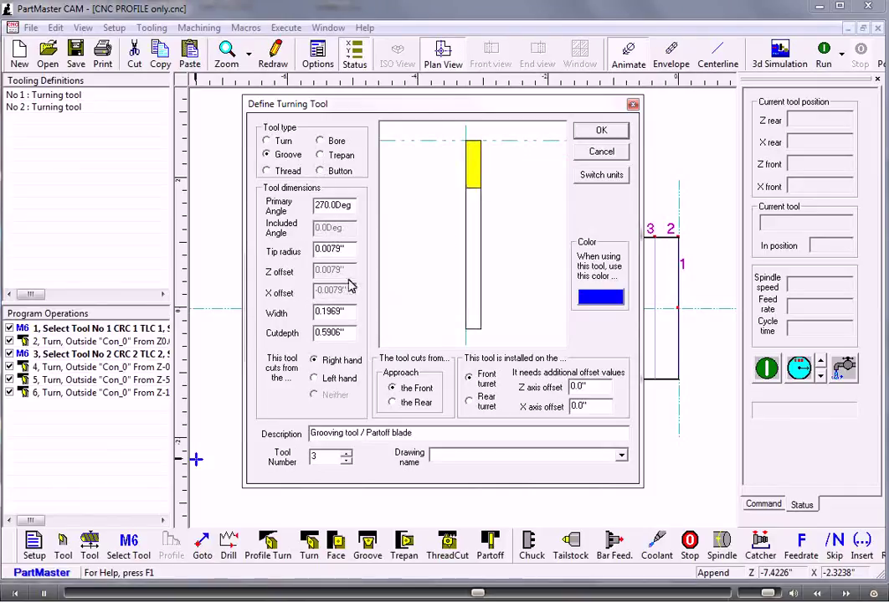
left_click_drag(350, 311, 295, 310)
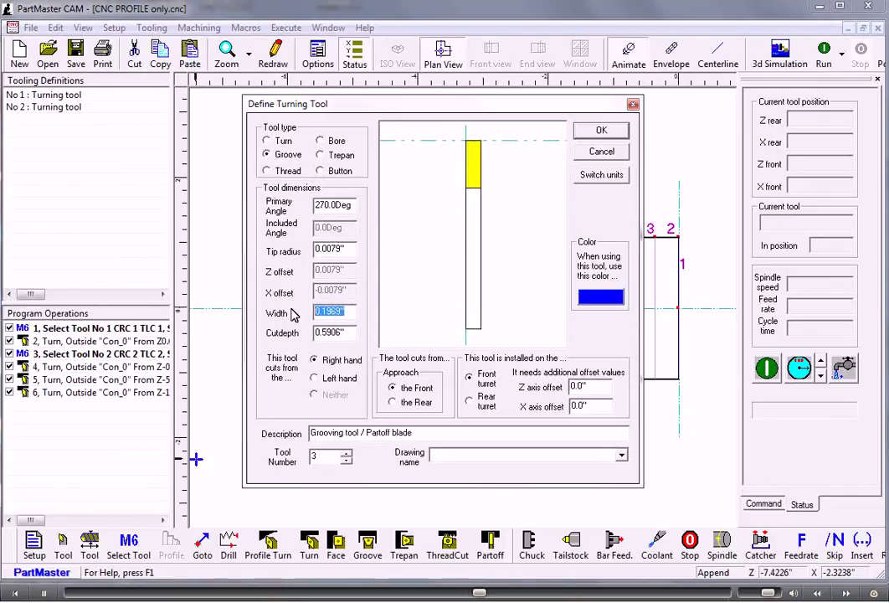
type("0.15")
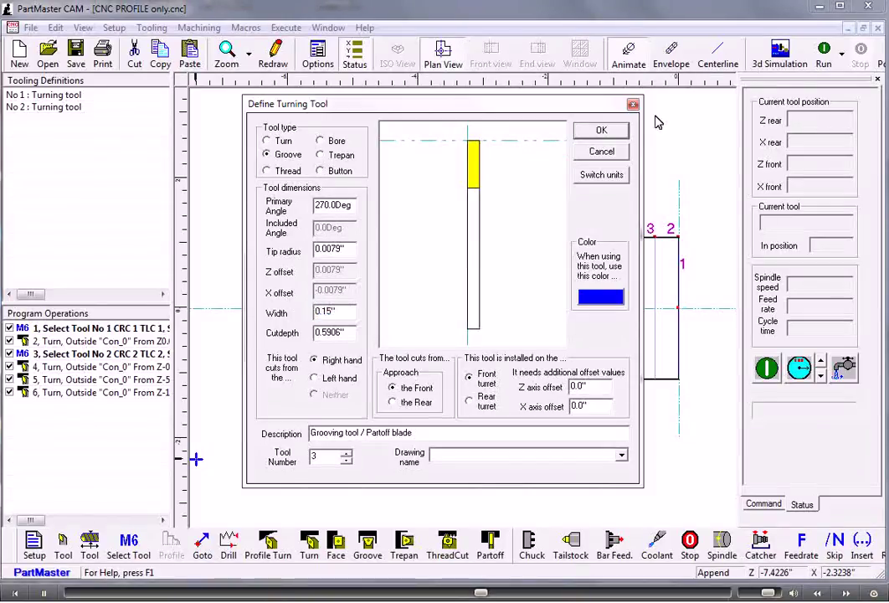
left_click(601, 130)
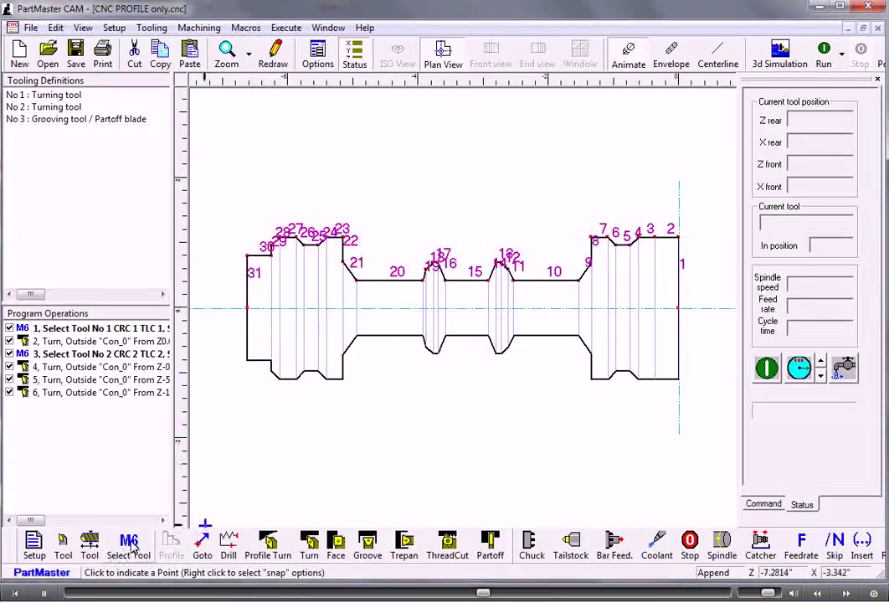
left_click(129, 544)
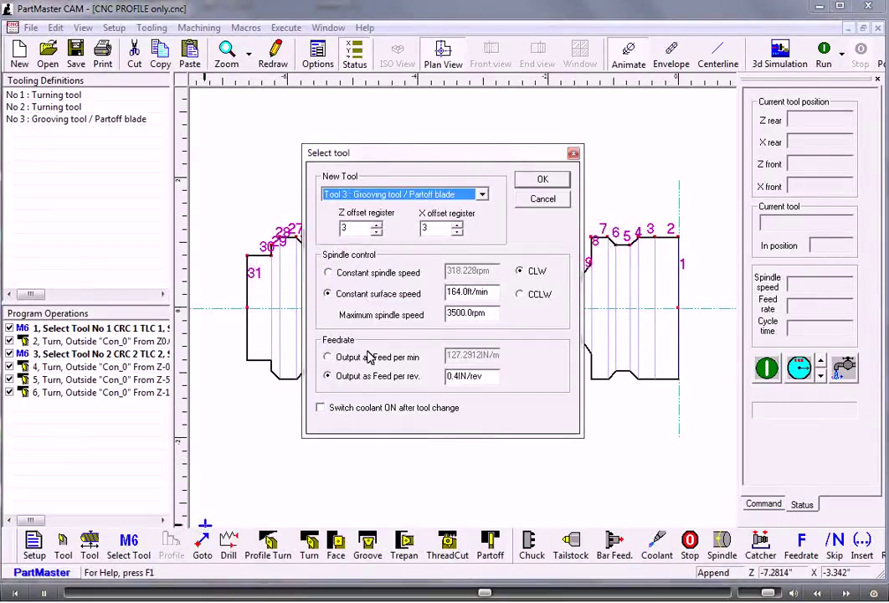
left_click(535, 179)
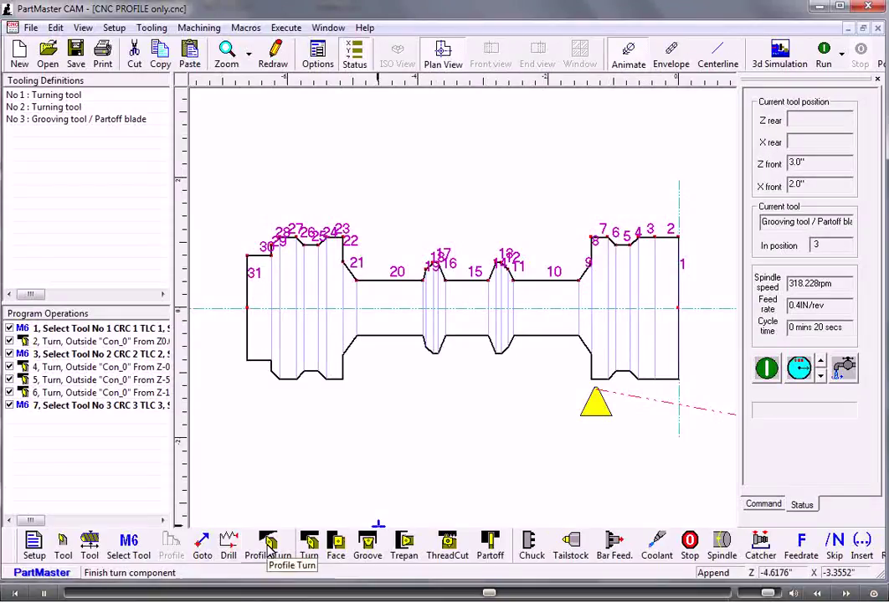
Add a forward profile turn over spans 8–9 with a 0.1 parallel approach and normal runoff.
left_click(269, 542)
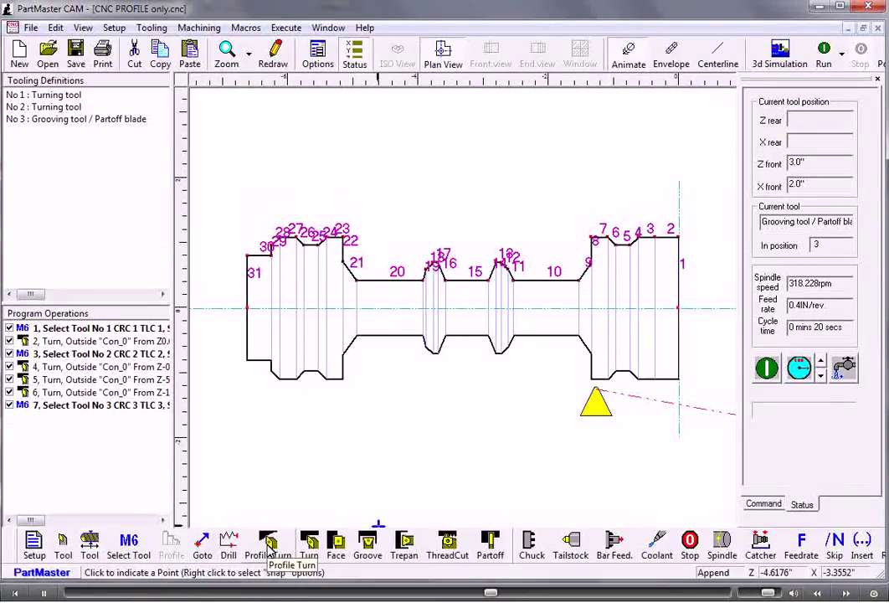
left_click(396, 270)
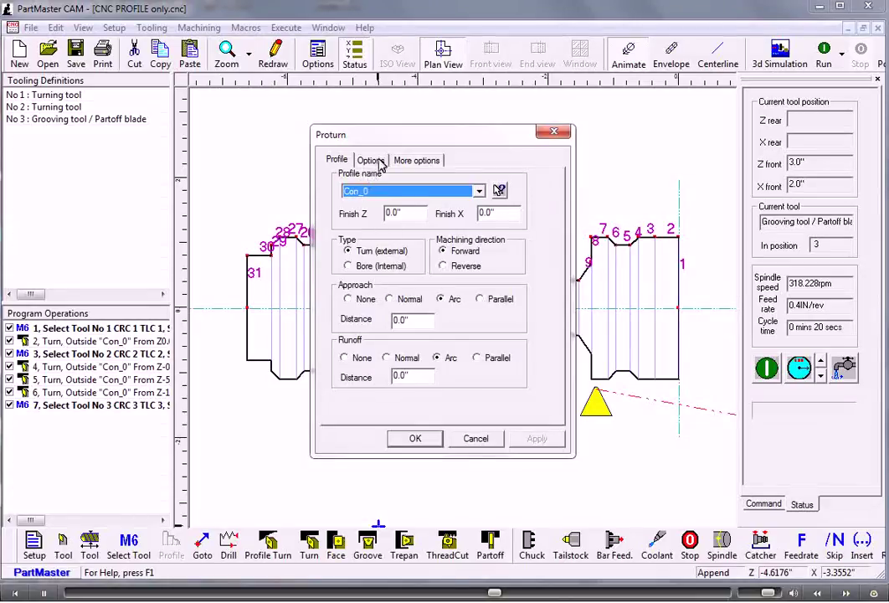
left_click_drag(402, 142, 337, 149)
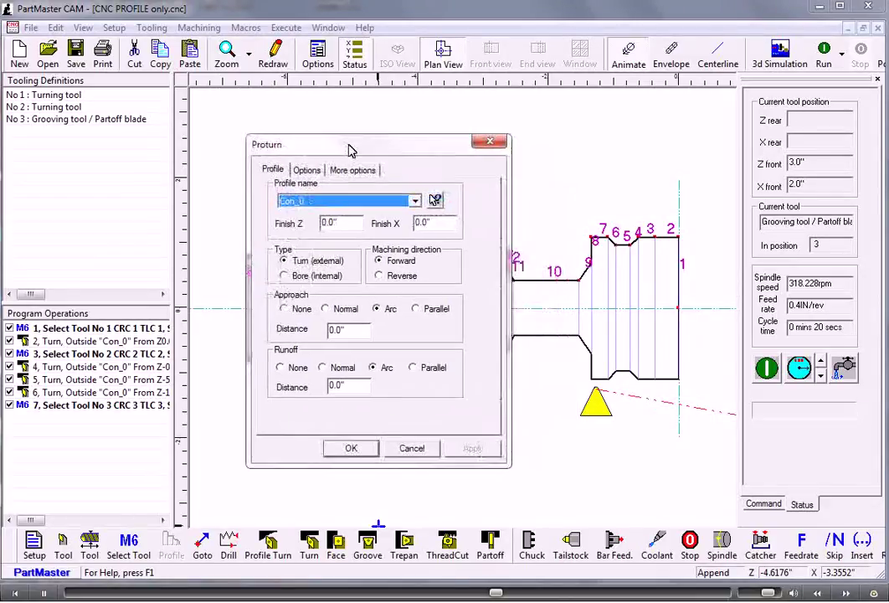
left_click(307, 170)
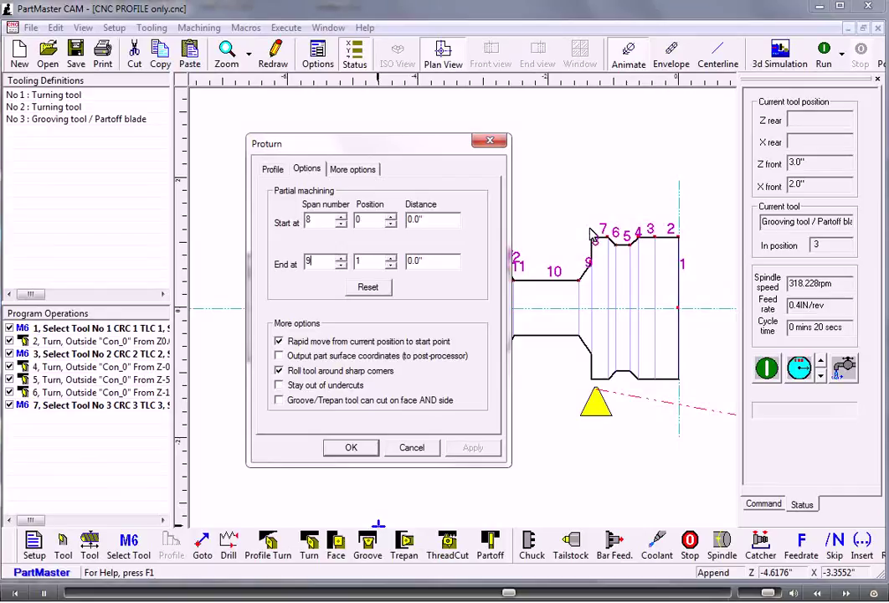
left_click(273, 169)
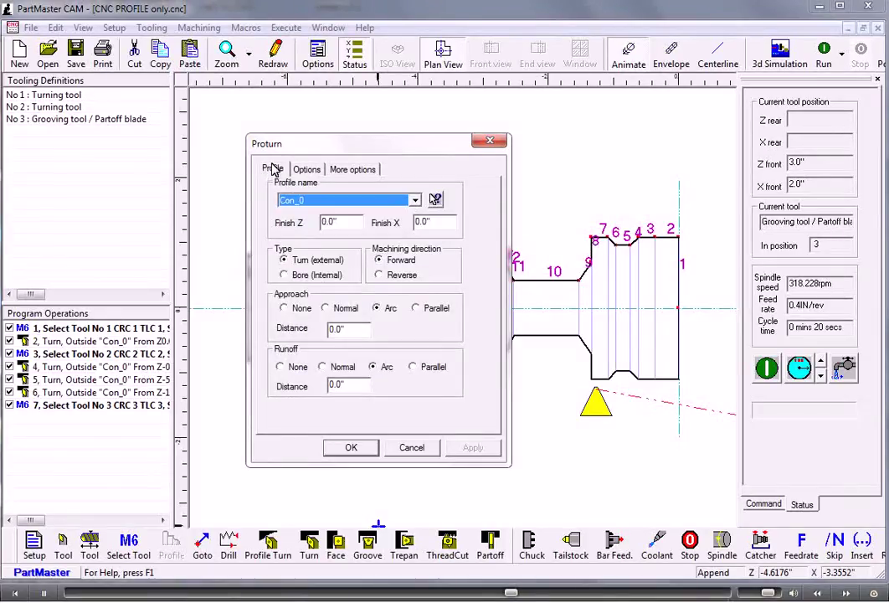
left_click(416, 309)
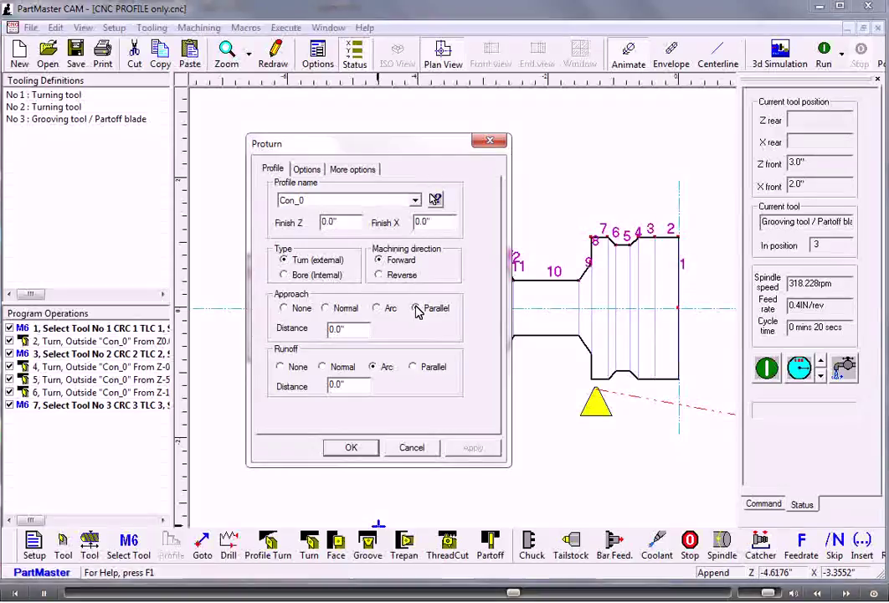
double_click(343, 329)
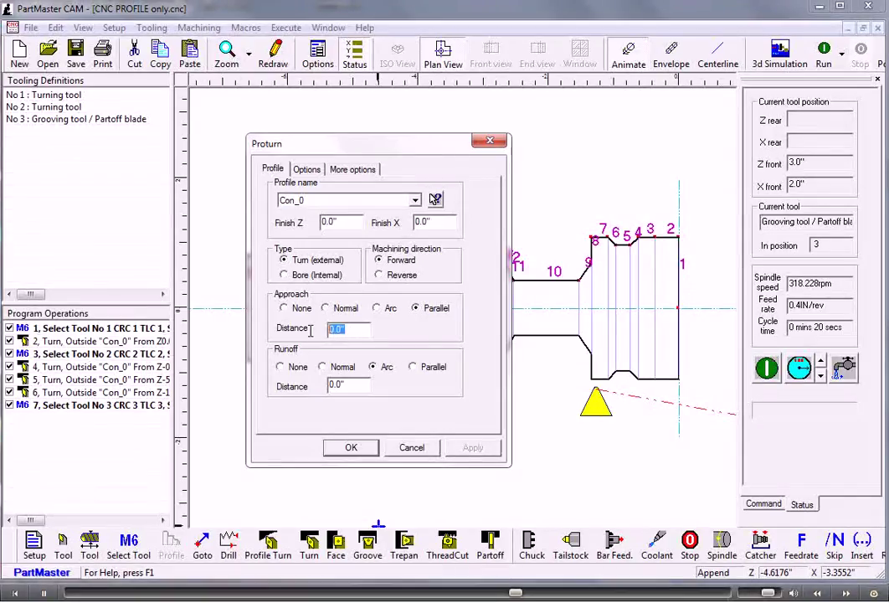
type(".1")
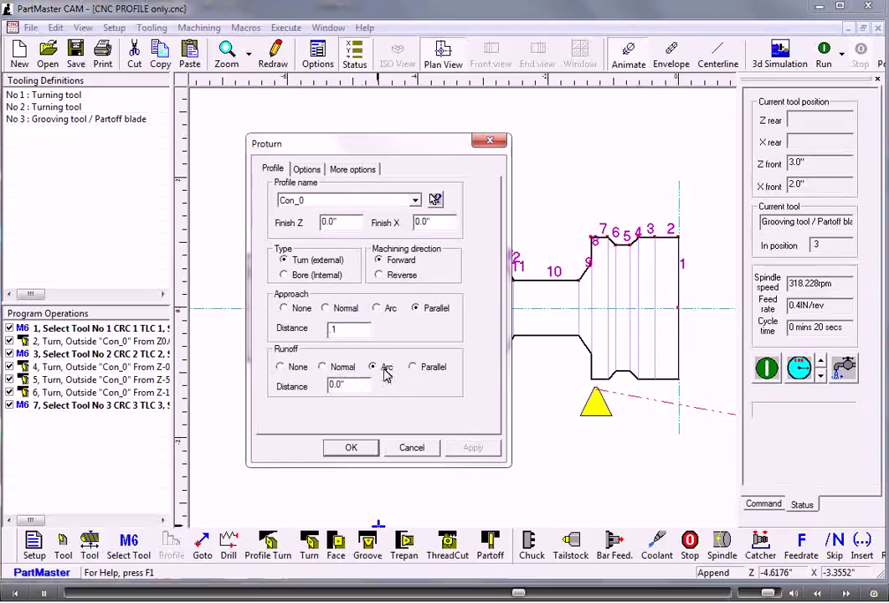
left_click(343, 368)
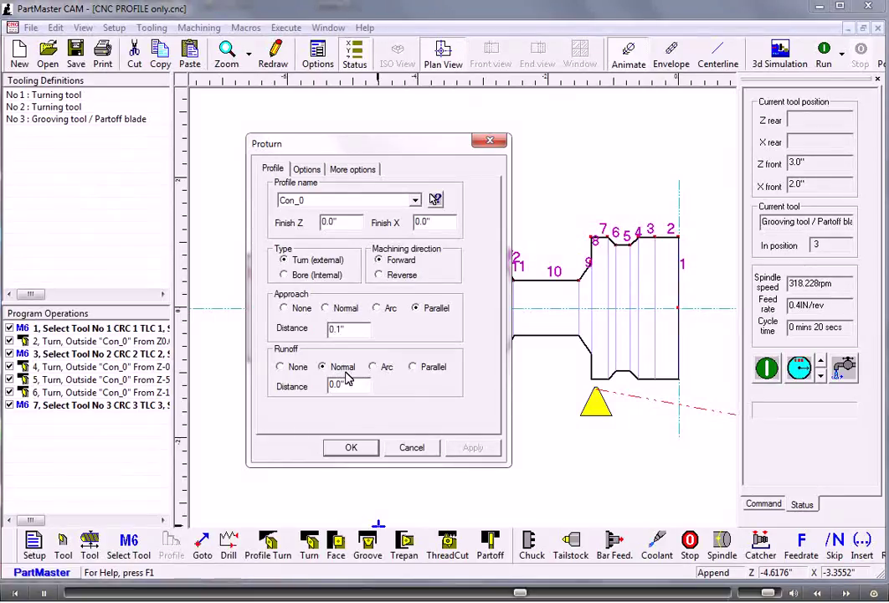
double_click(335, 384)
left_click(351, 448)
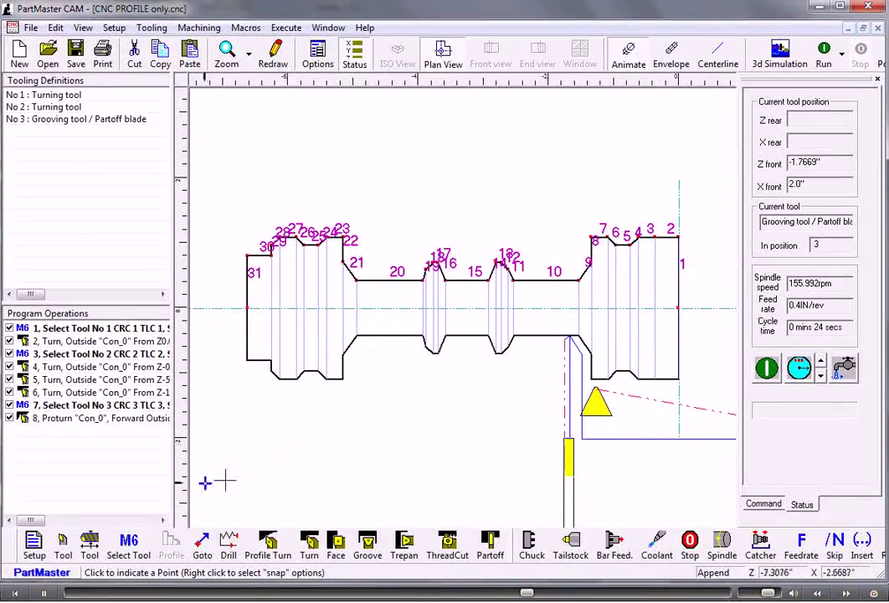
Add a reverse-direction profile turn of Con_0 with start span 21 and end span 22.
left_click(270, 542)
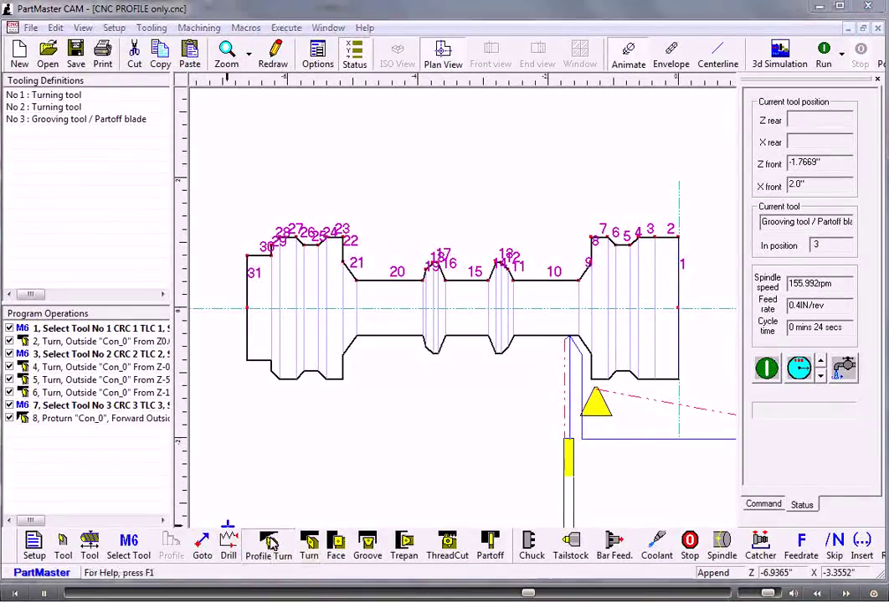
left_click_drag(403, 139, 564, 139)
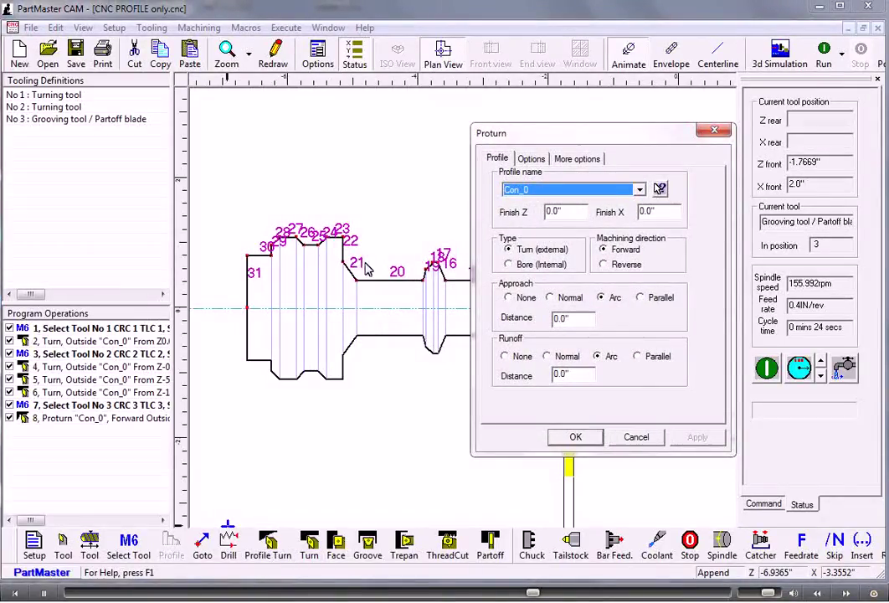
left_click(605, 265)
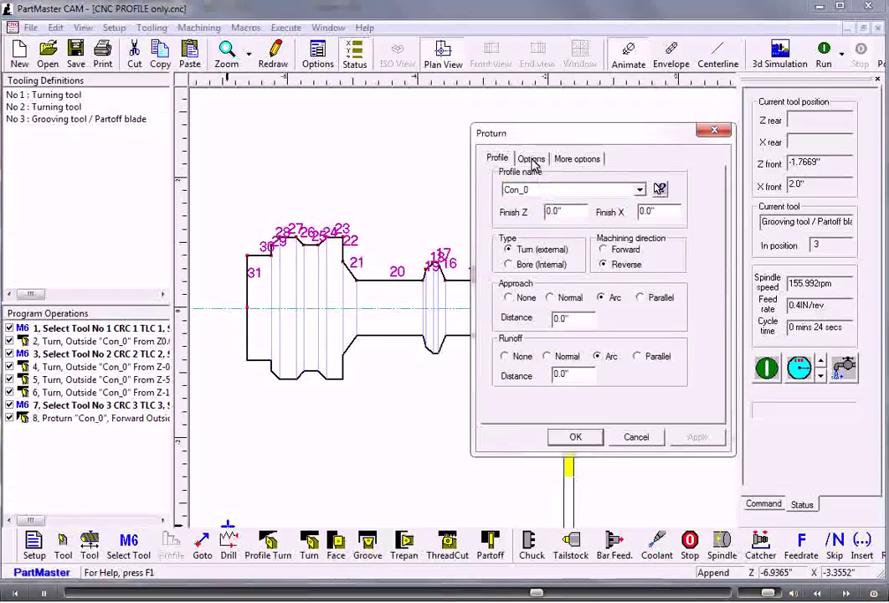
left_click(531, 158)
type("21")
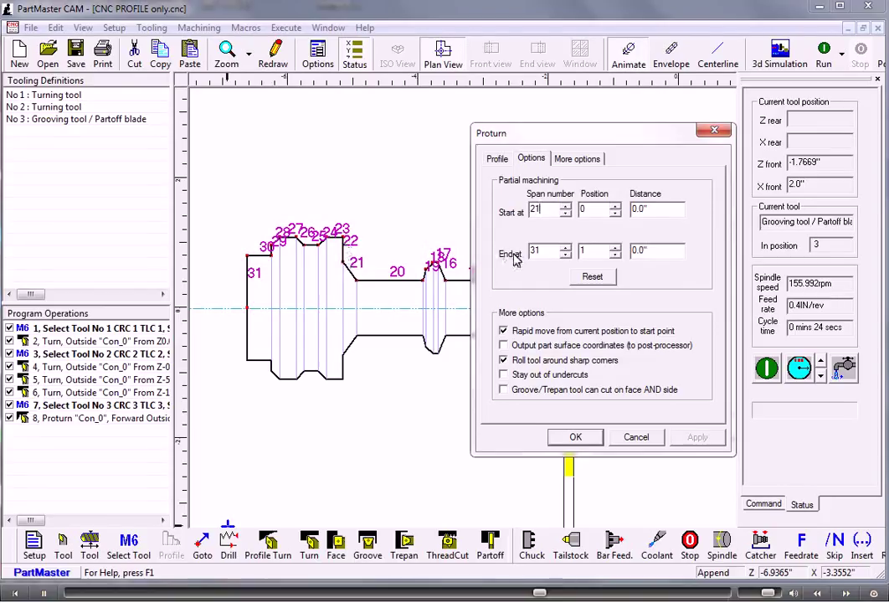
double_click(551, 250)
type("22")
left_click(497, 160)
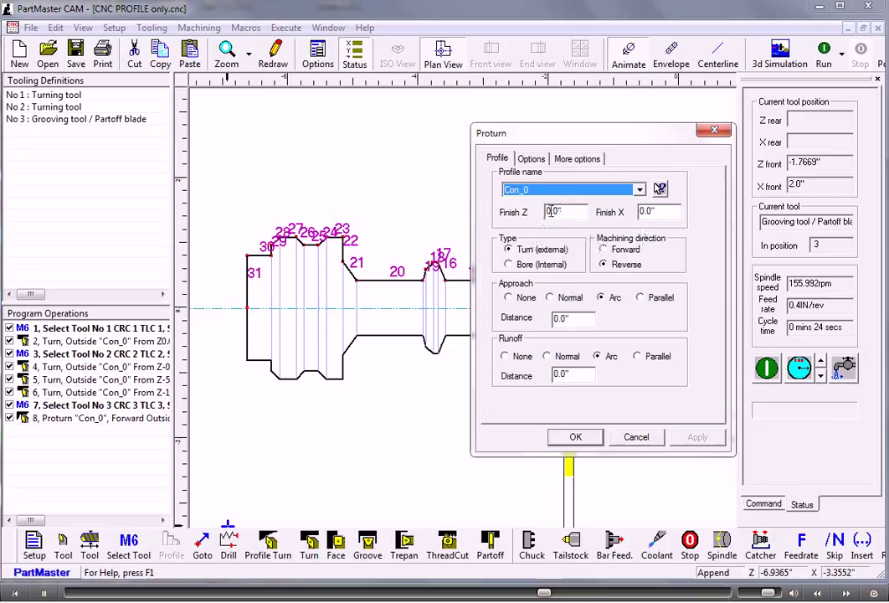
left_click(575, 436)
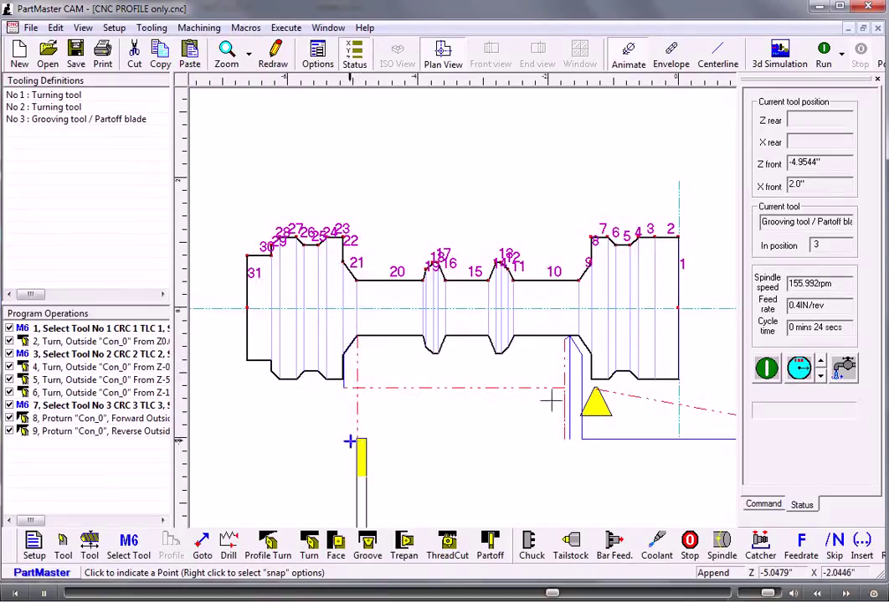
Set operation 8's runoff to None.
double_click(95, 423)
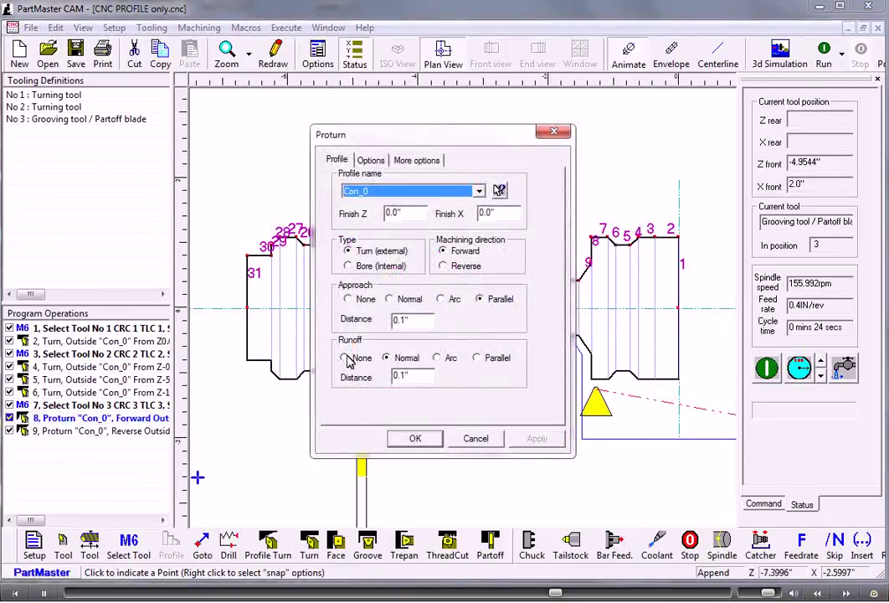
left_click(346, 359)
left_click(415, 440)
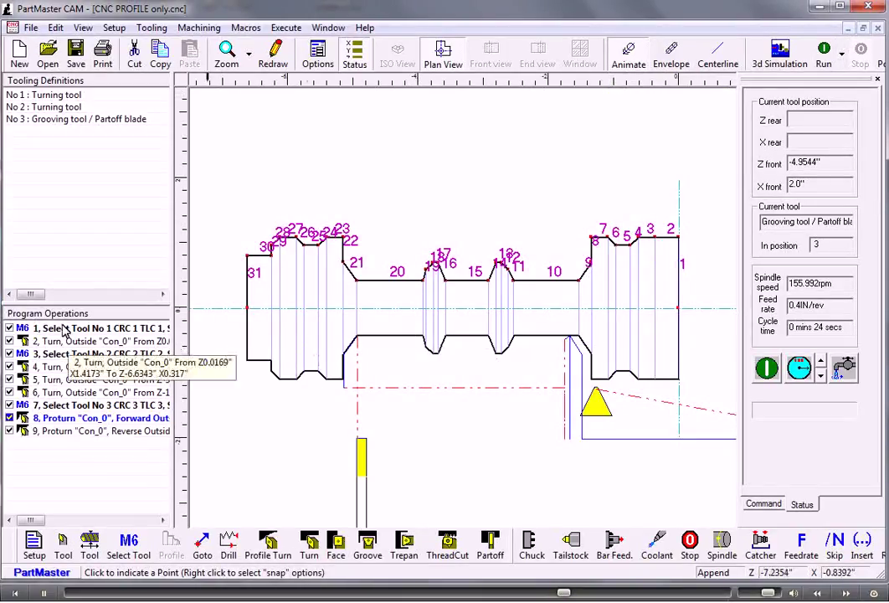
Switch off operations 1–6 and simulate the grooving-blade operations starting at operation 7.
left_click(9, 328)
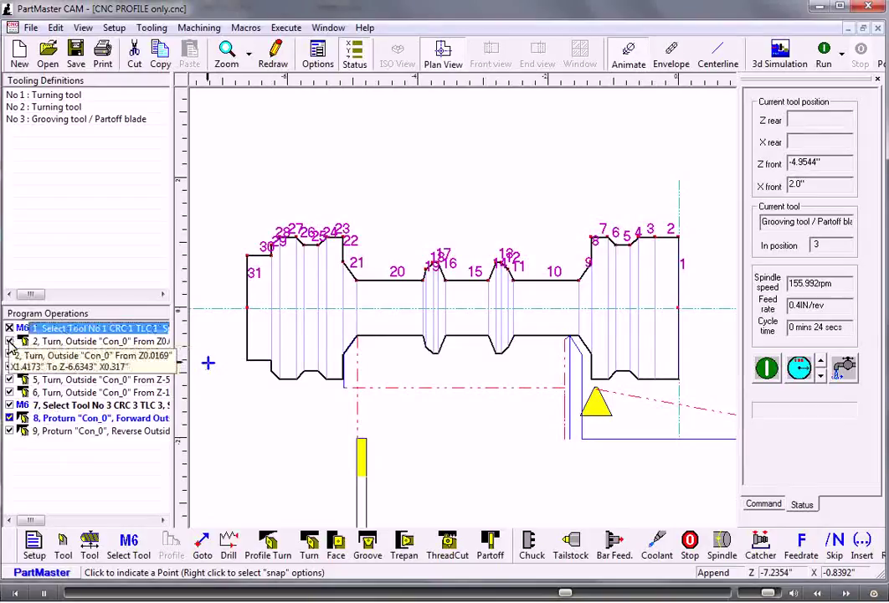
left_click(9, 341)
left_click(9, 353)
left_click(9, 367)
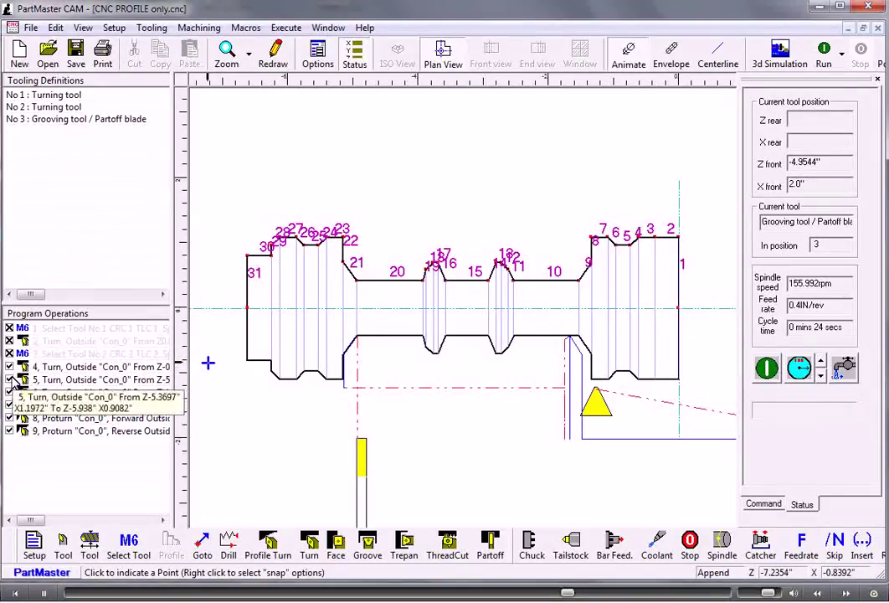
left_click(9, 379)
left_click(9, 392)
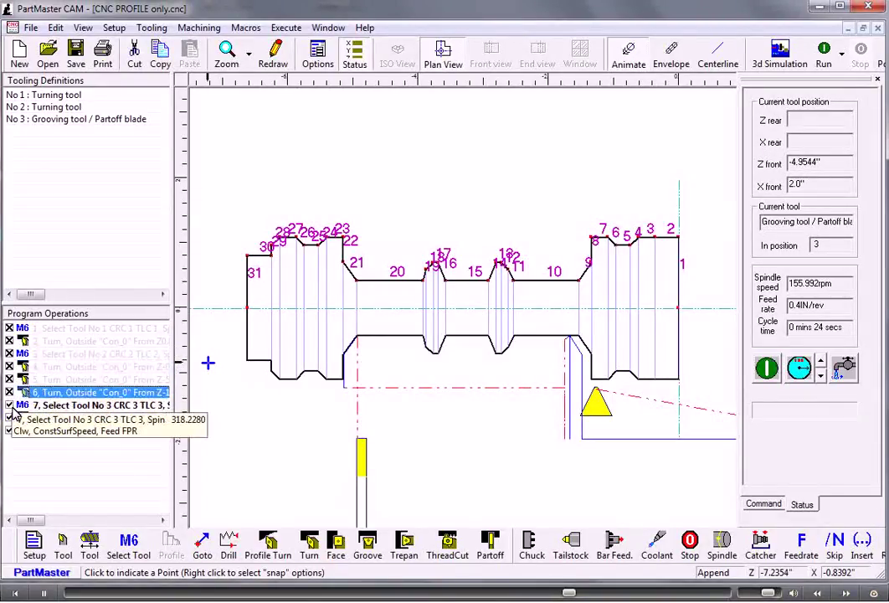
left_click(17, 406)
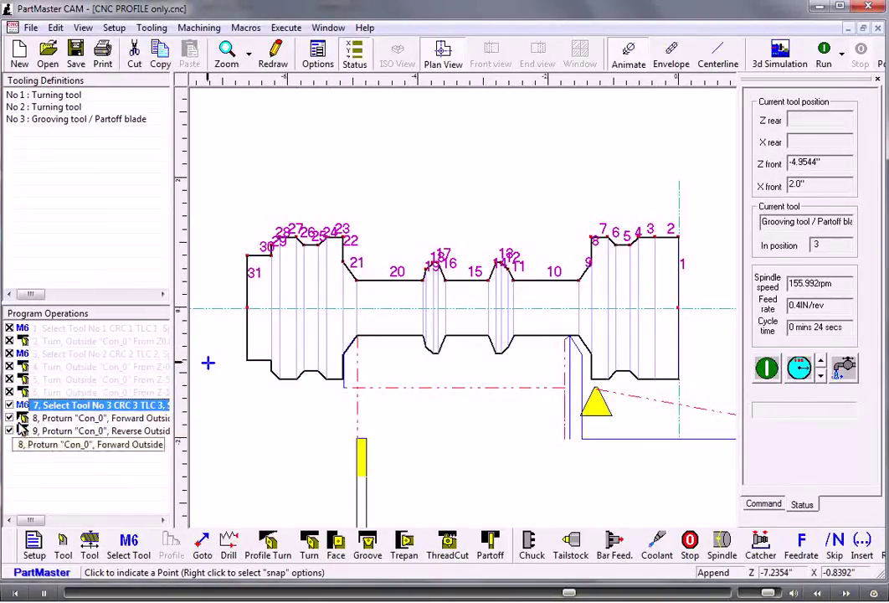
left_click(825, 54)
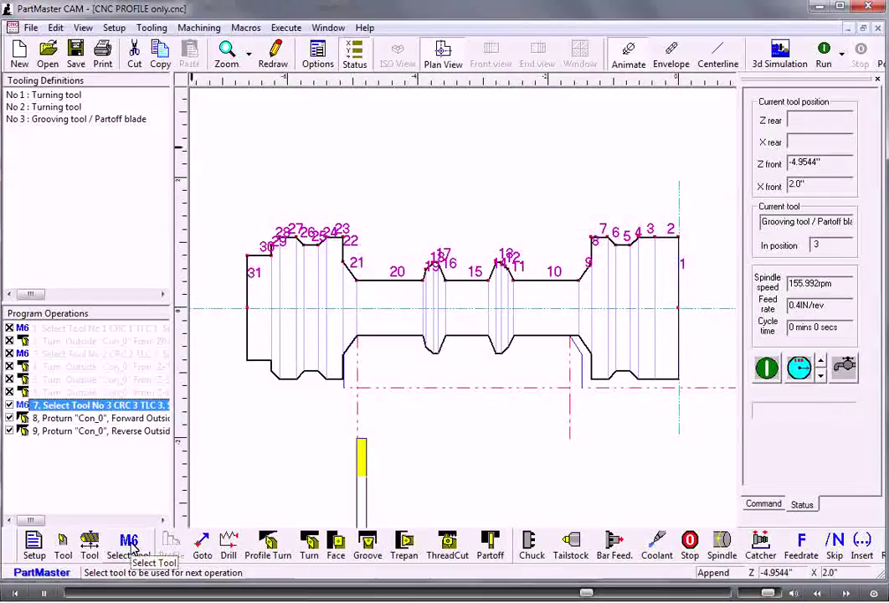
Add a tool change to Tool 2, the turning tool.
left_click(128, 544)
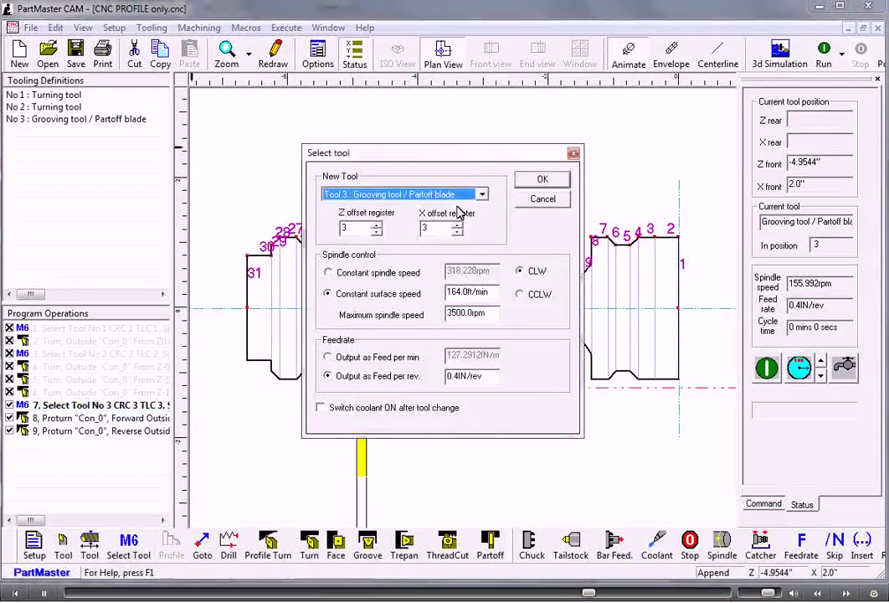
left_click(482, 194)
left_click(387, 218)
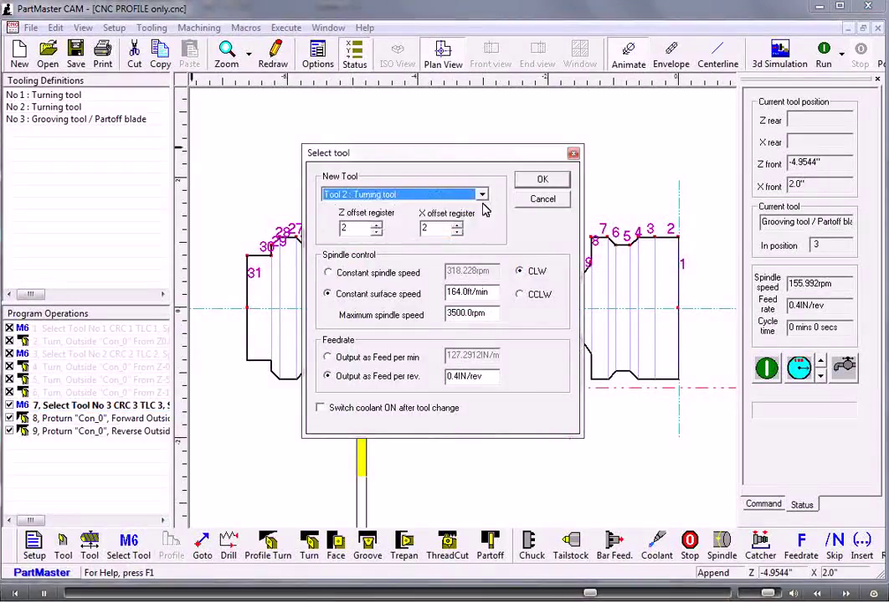
left_click(530, 183)
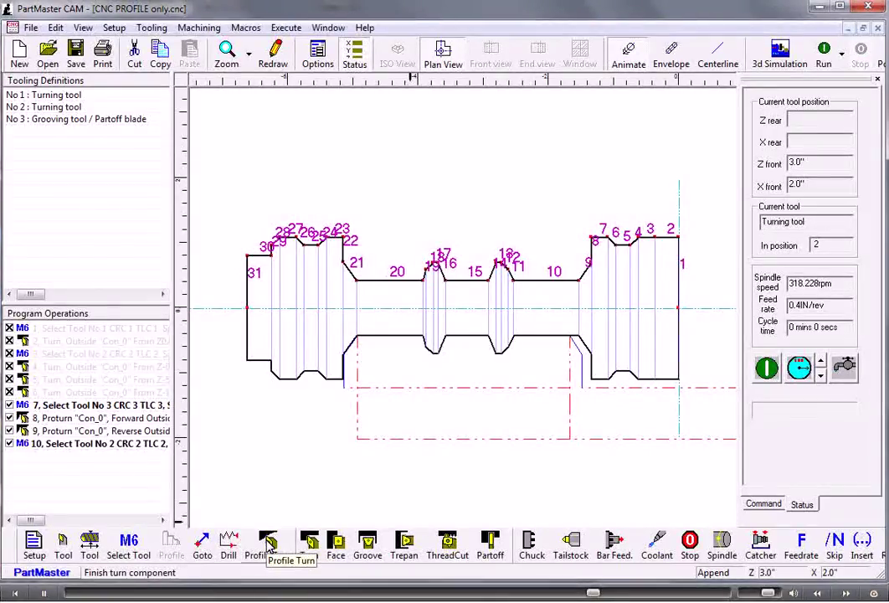
Add a profile turn with a 0.125 parallel approach, 0.125 normal runoff, ending at span 30.
left_click(269, 544)
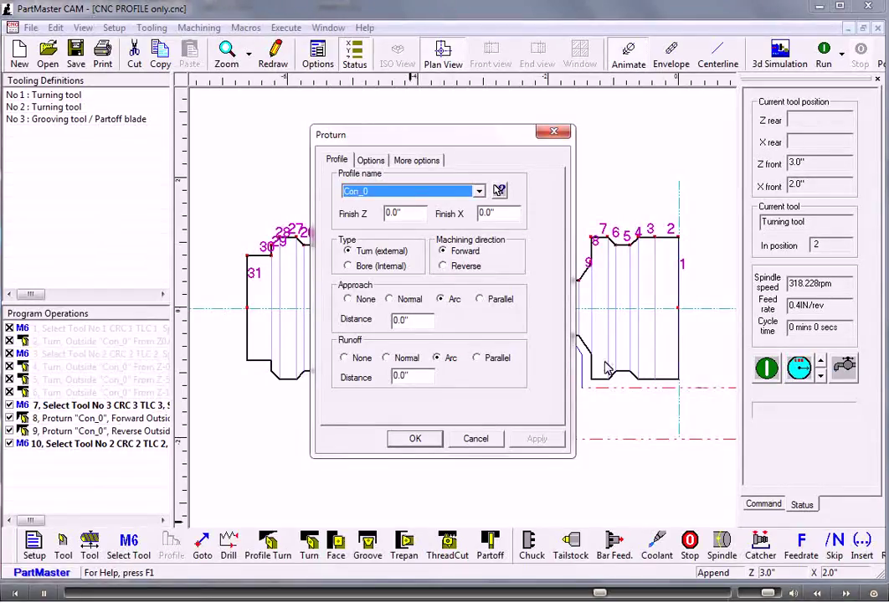
left_click(479, 299)
key("Tab")
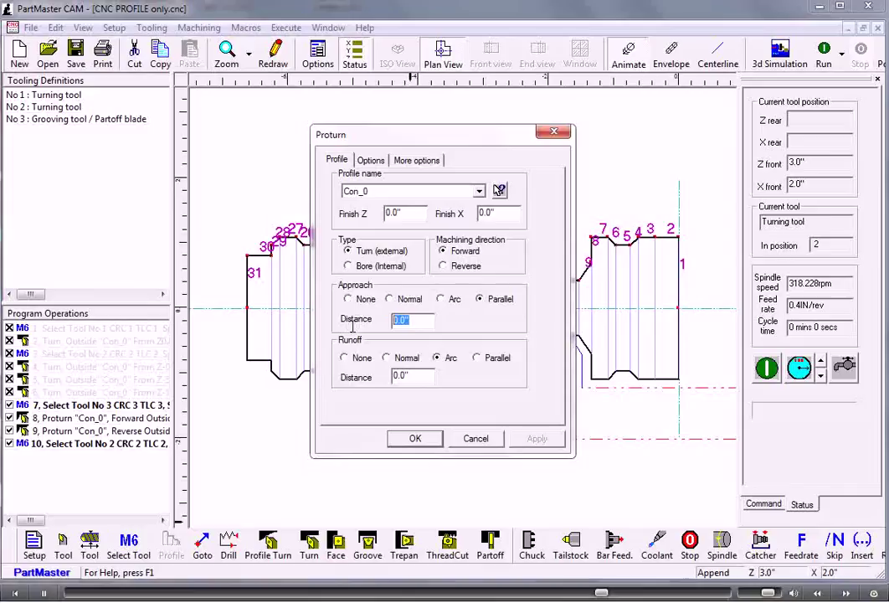
key("BackSpace")
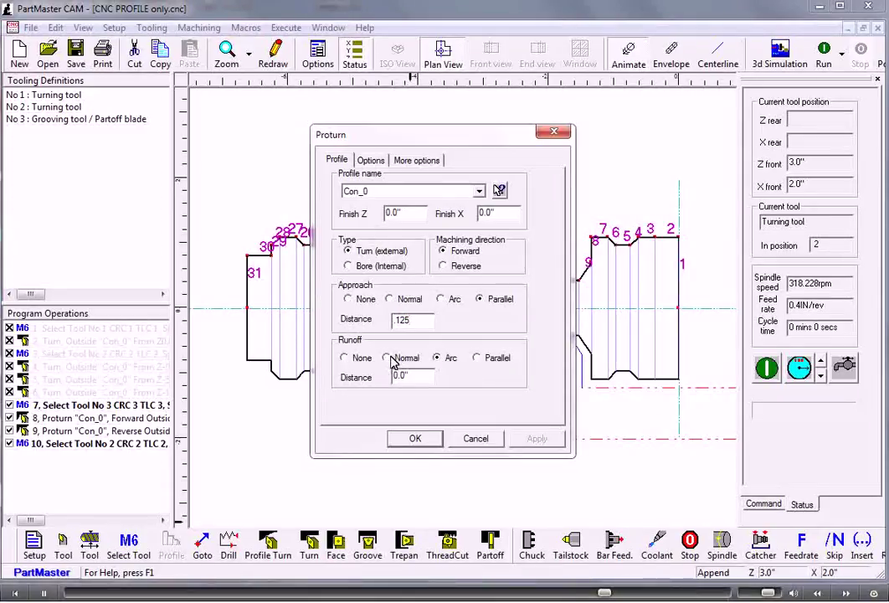
key("Tab")
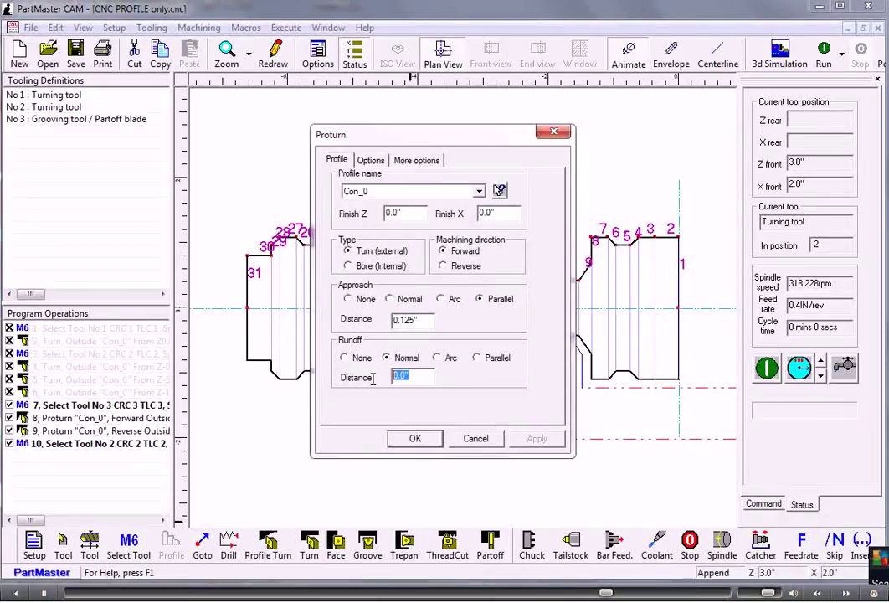
key("BackSpace")
type(".125")
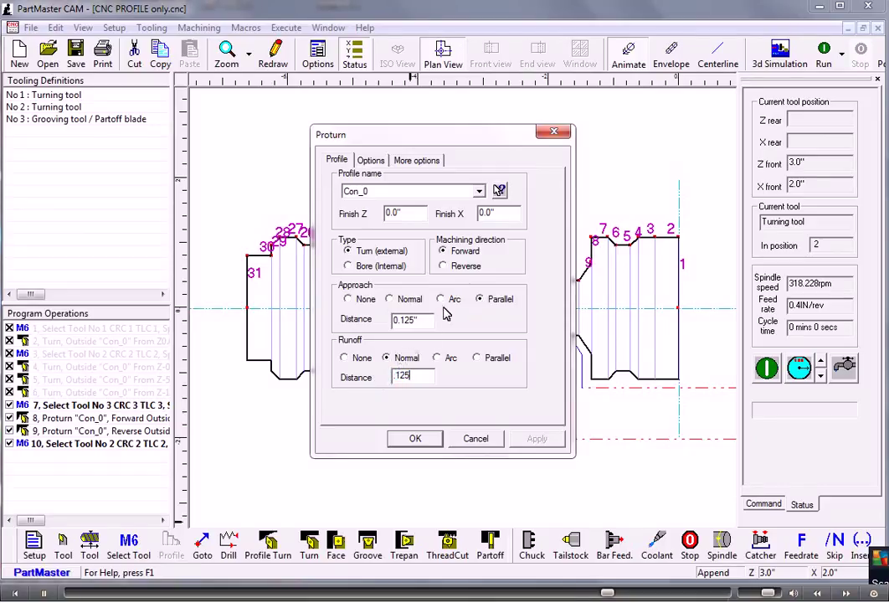
left_click(381, 162)
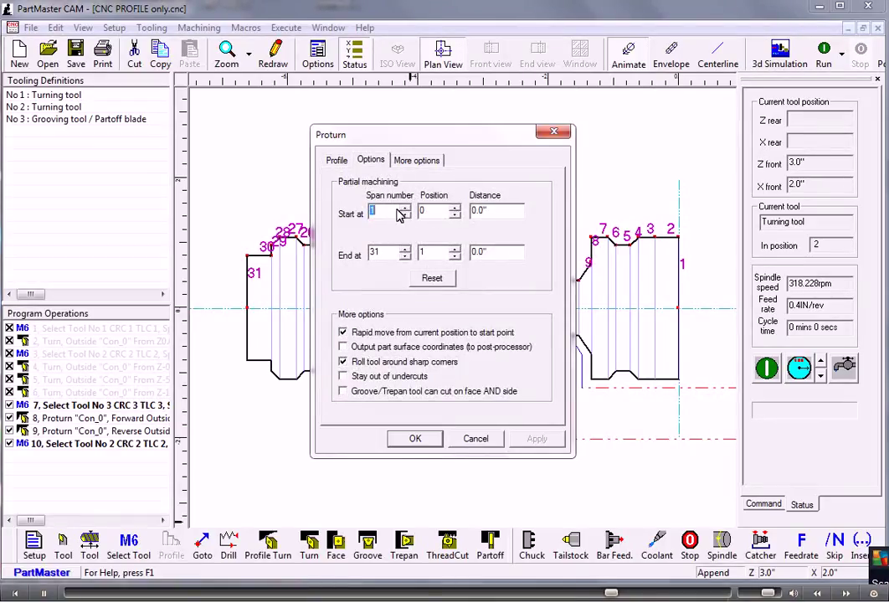
left_click(404, 255)
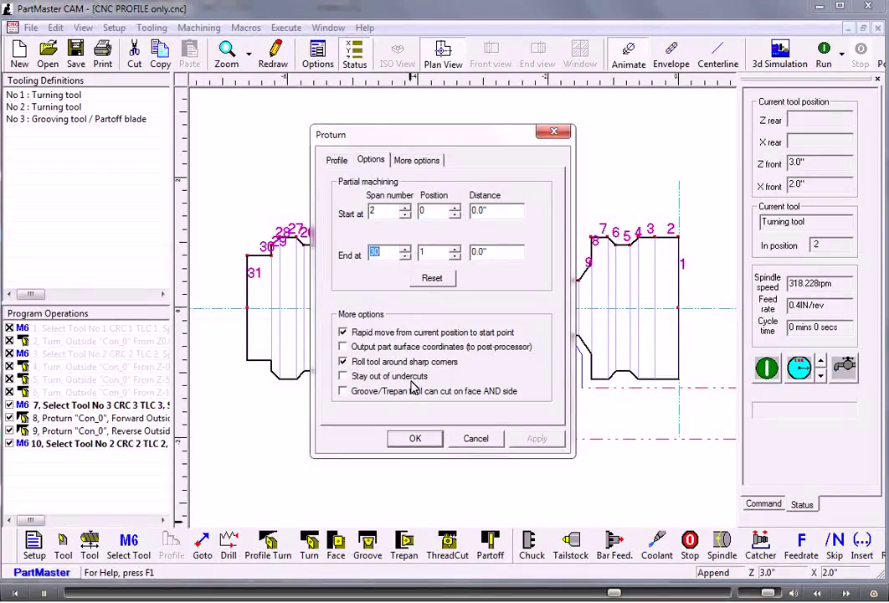
left_click(415, 440)
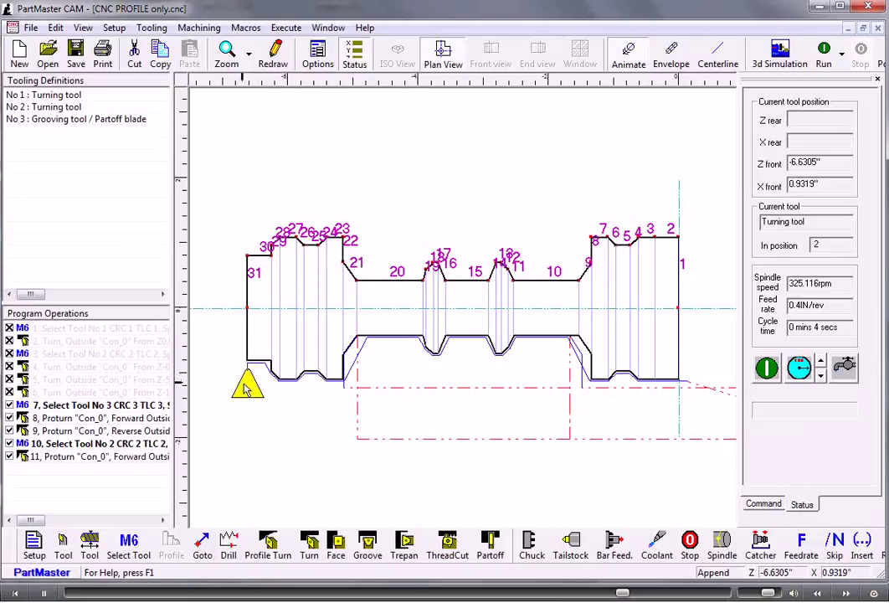
Add a Goto move sending the tool to its home position, X axis first.
left_click(202, 544)
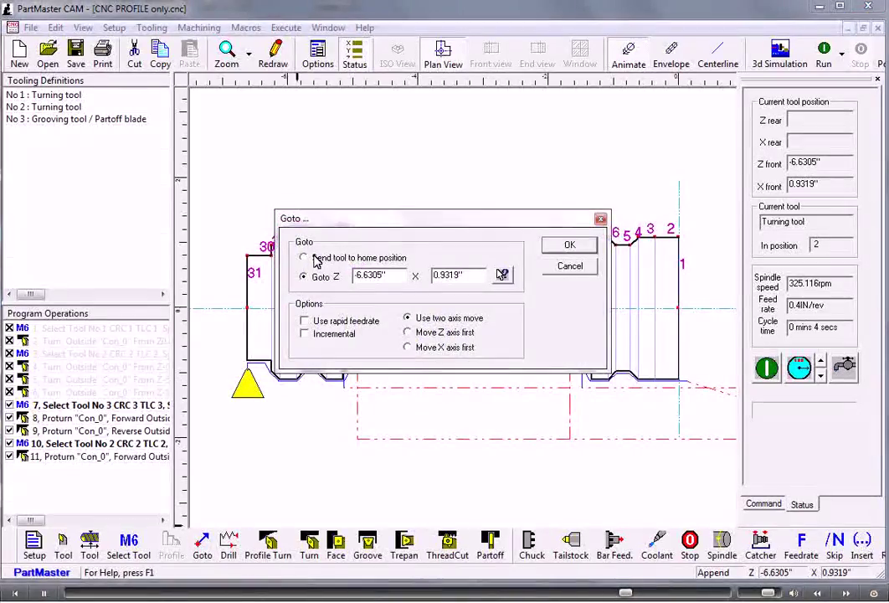
left_click(315, 260)
left_click_drag(418, 224, 453, 127)
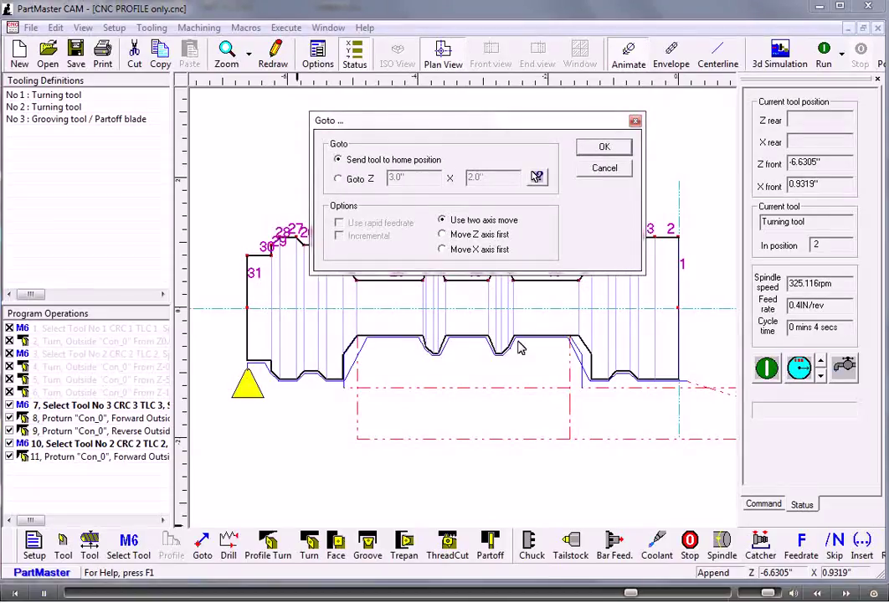
left_click(590, 151)
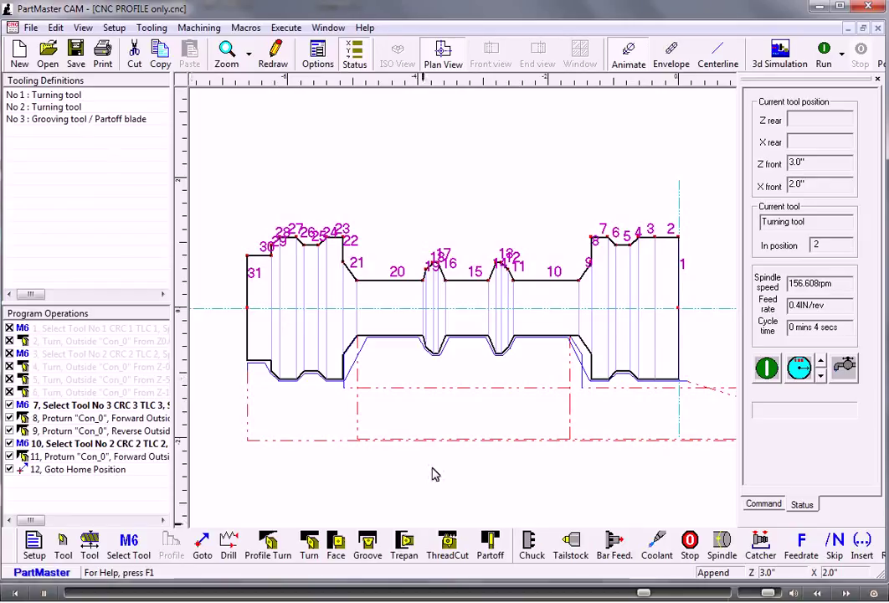
Add a part-off at Z-6.6305" despite the tool warning, then add a tool change operation.
left_click(492, 546)
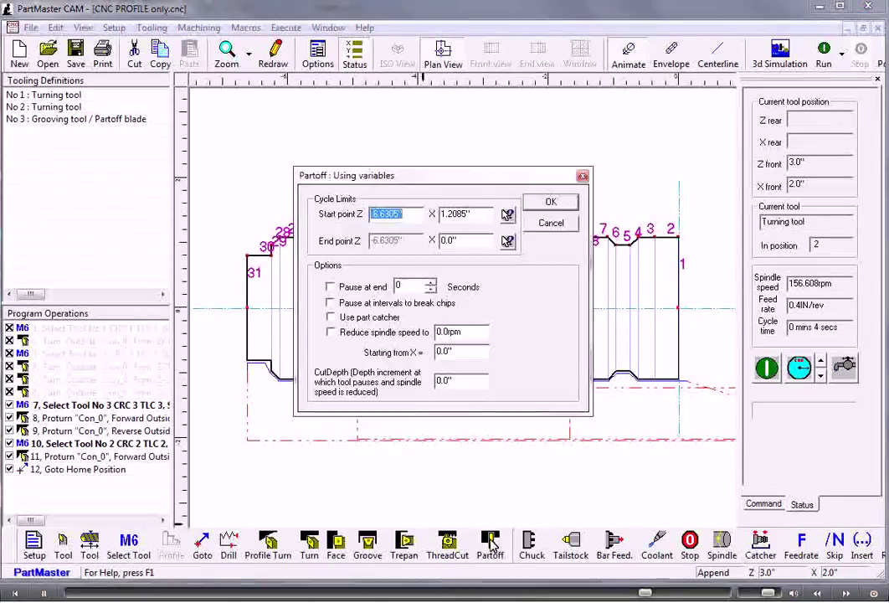
left_click(553, 203)
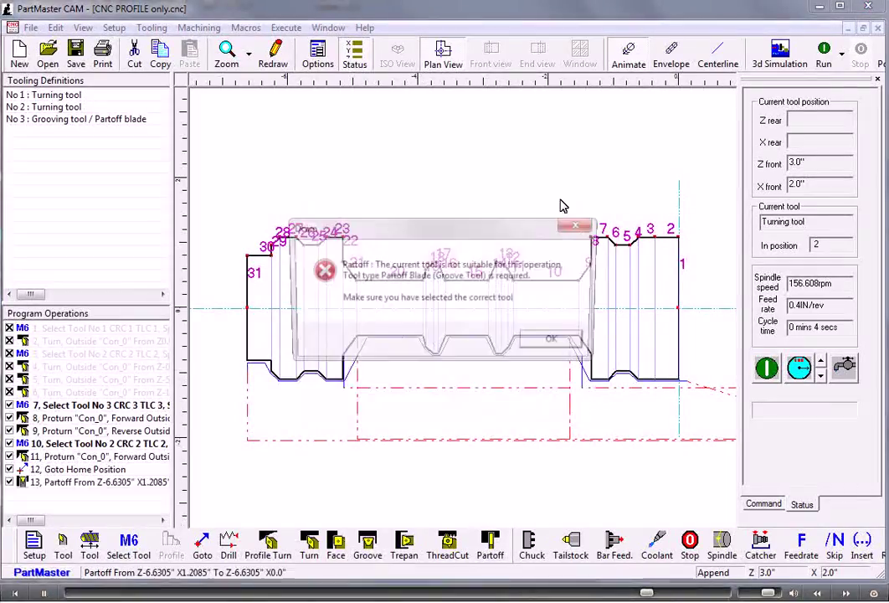
left_click(553, 341)
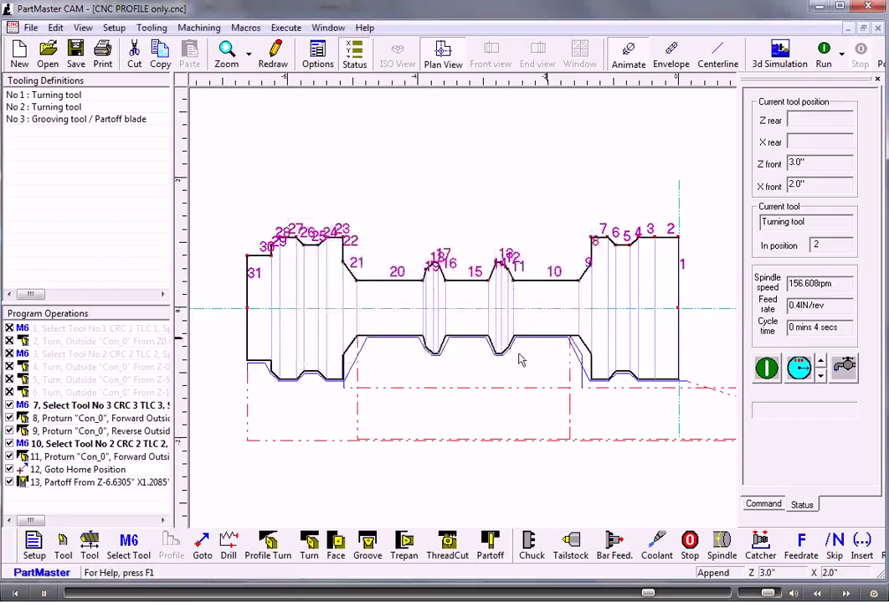
left_click(128, 546)
Confirm tool 3 and move its tool change above the part-off.
left_click(543, 180)
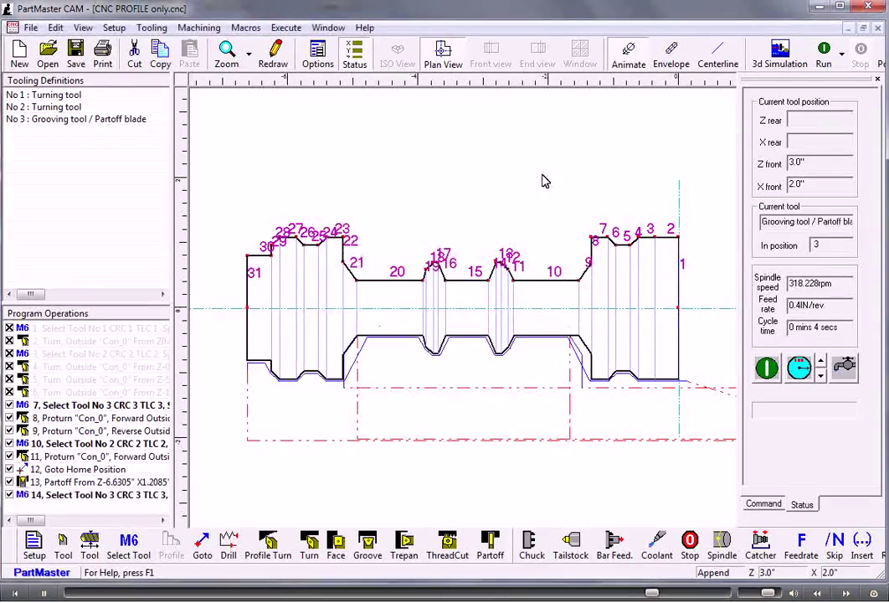
left_click(109, 495)
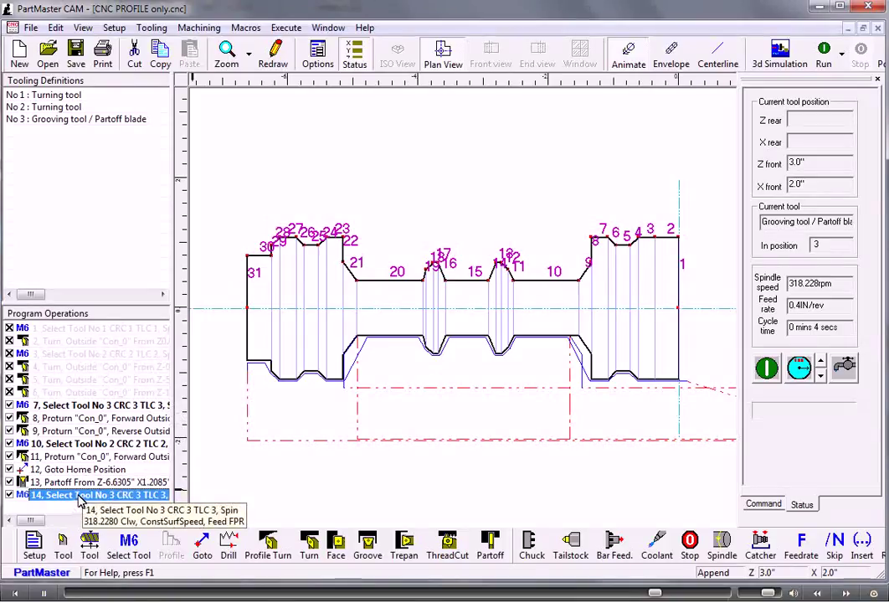
key("ctrl+Up")
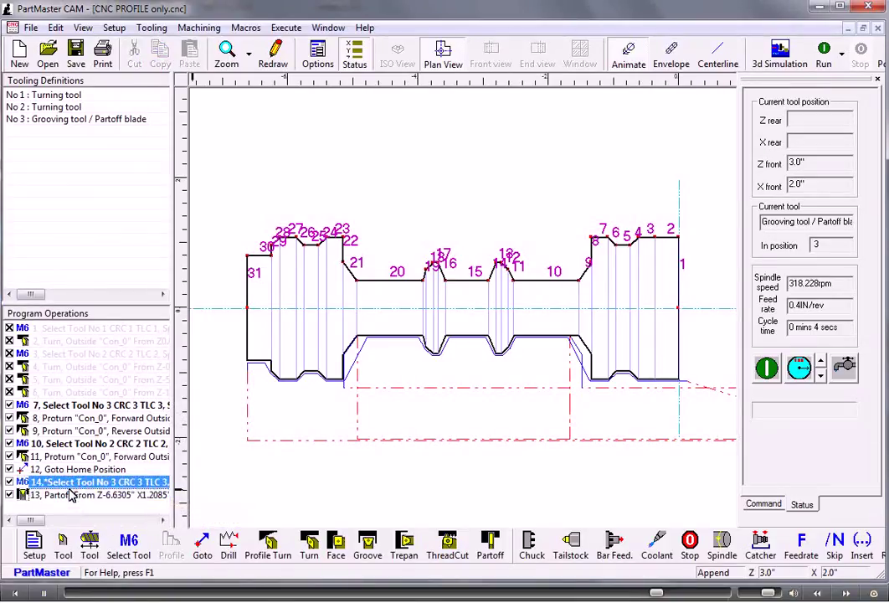
Re-enable operations 1–7 and run the machining simulation.
left_click(13, 329)
left_click(10, 341)
left_click(10, 353)
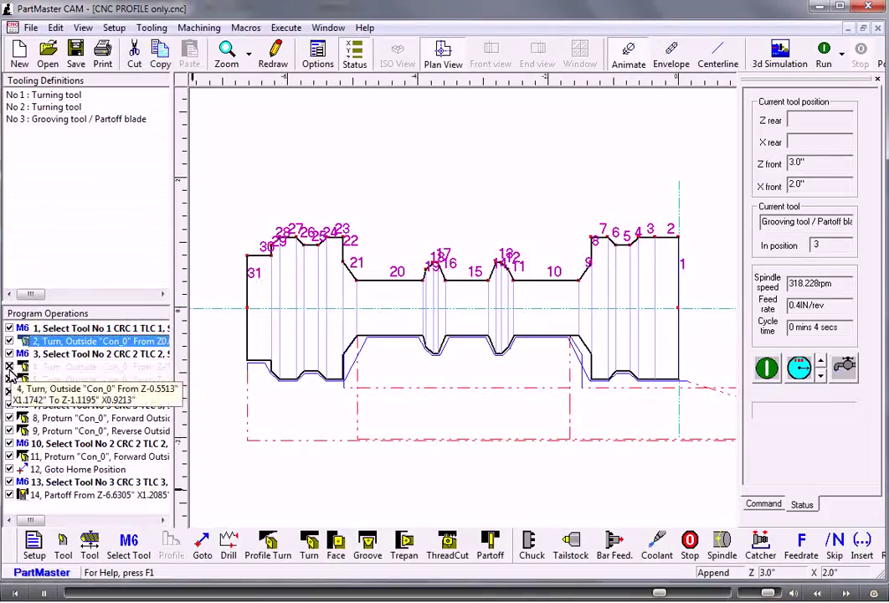
left_click(10, 367)
left_click(10, 392)
left_click(10, 405)
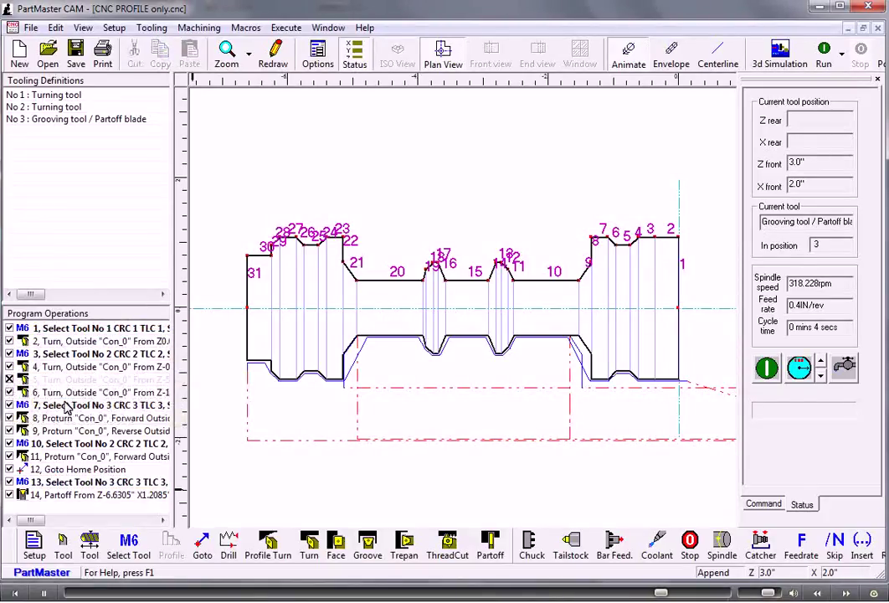
left_click(824, 52)
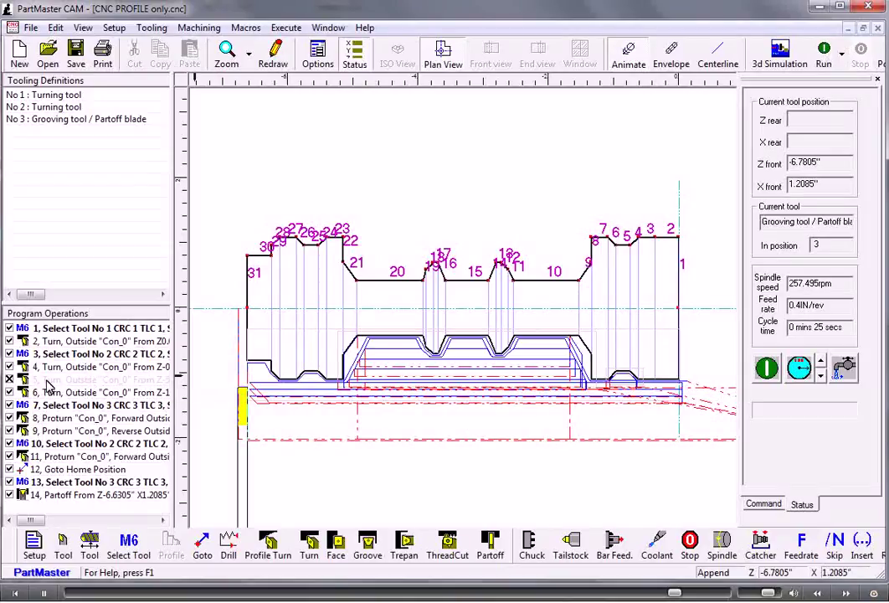
left_click(9, 380)
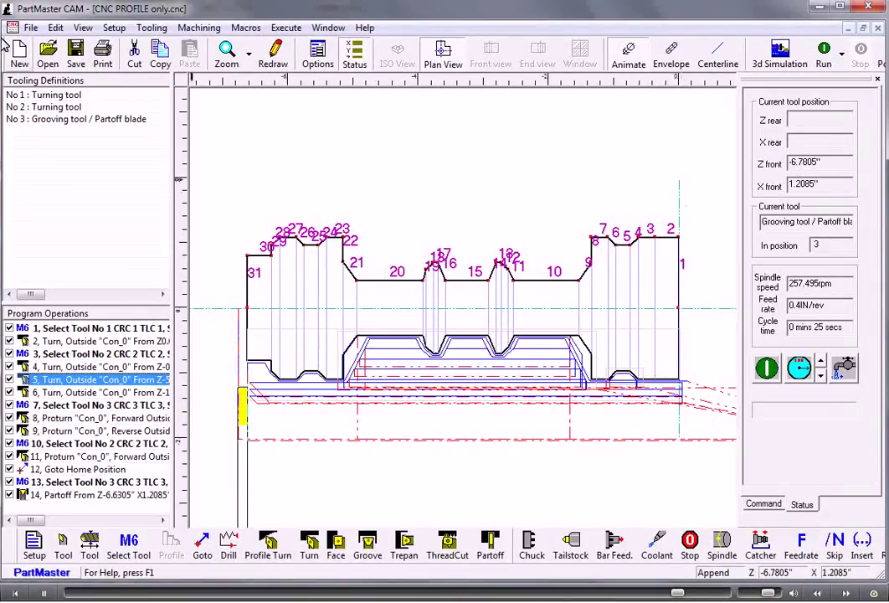
Set the billet to diameter 2.75, bore 0 and Z position 0.
left_click(126, 34)
left_click(127, 94)
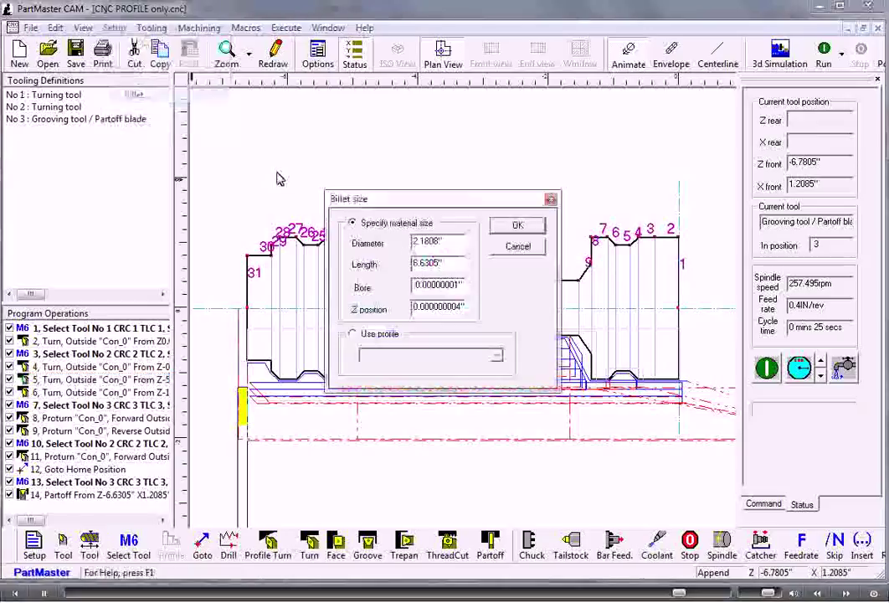
left_click_drag(441, 241, 366, 242)
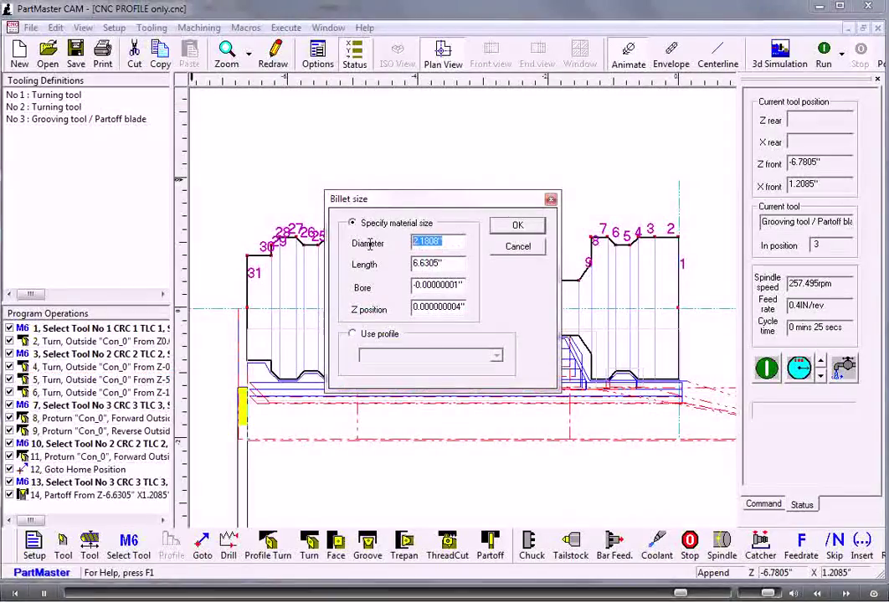
type("2.75")
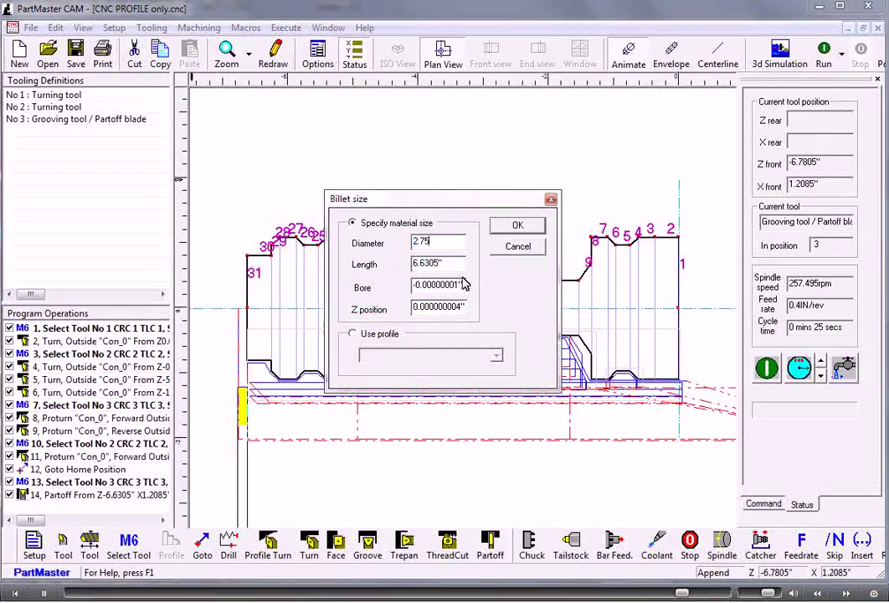
left_click(451, 264)
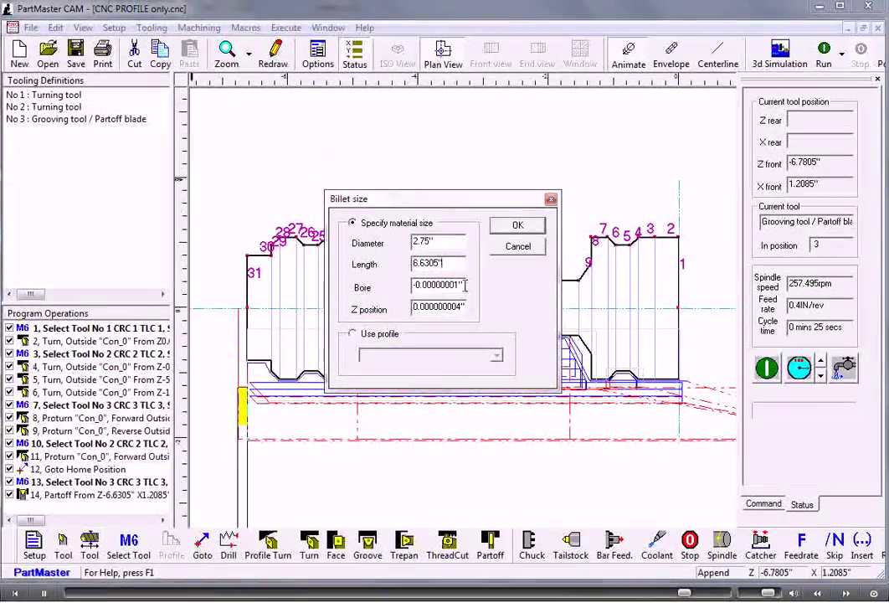
left_click_drag(453, 288, 368, 287)
type("0")
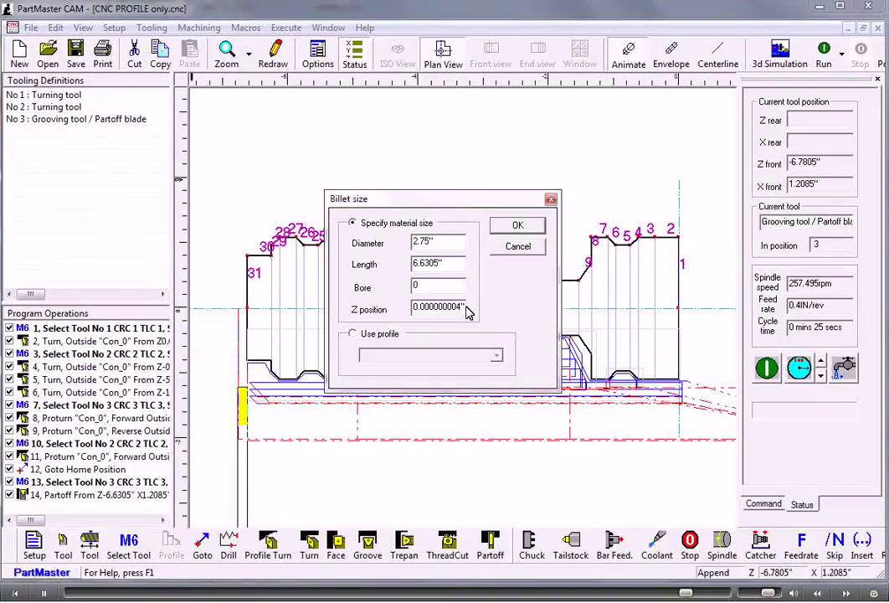
left_click_drag(465, 308, 352, 310)
type("0")
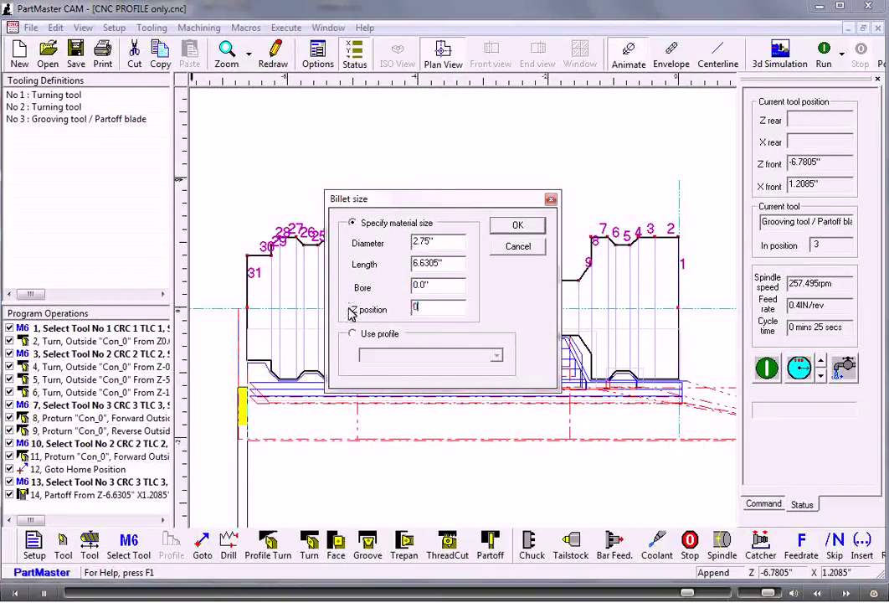
left_click(515, 227)
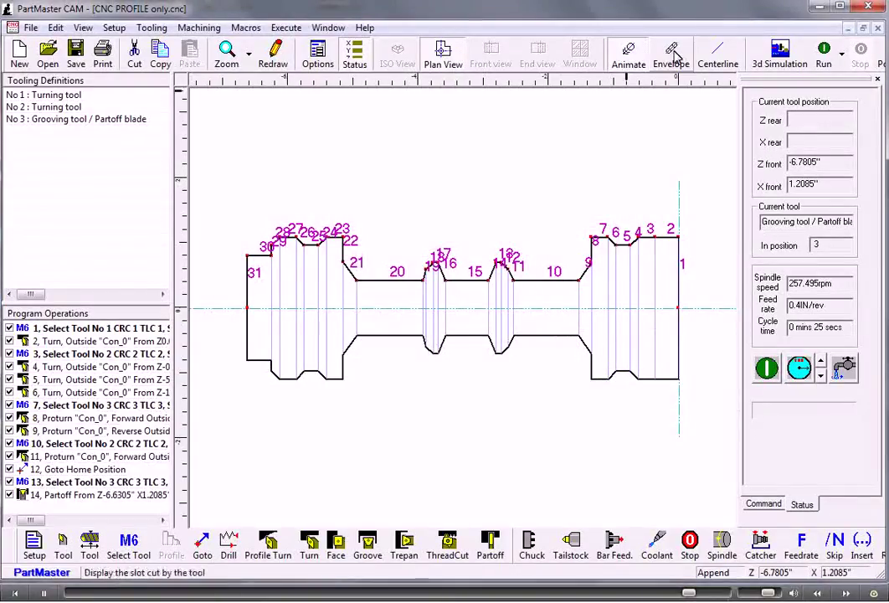
Run the machining simulation from the new 2.75" billet.
left_click(824, 57)
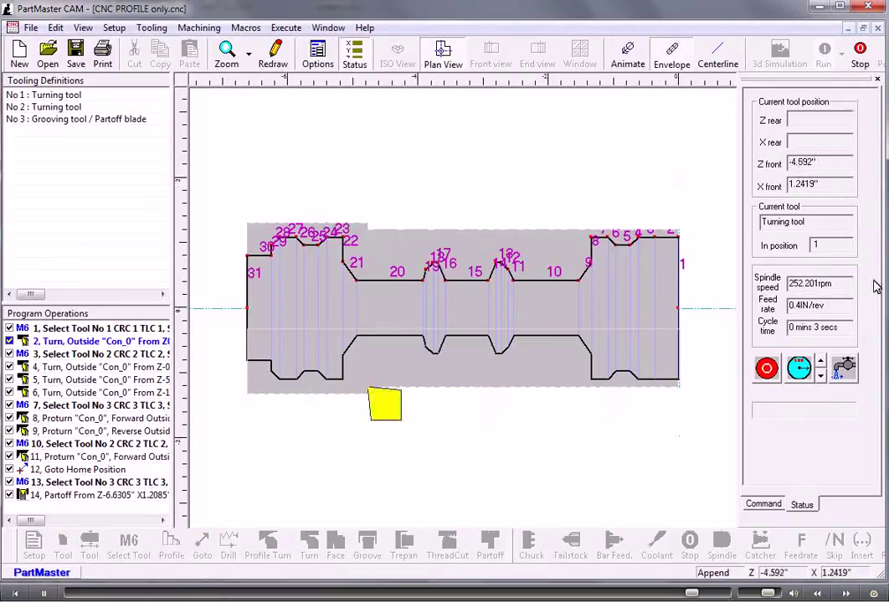